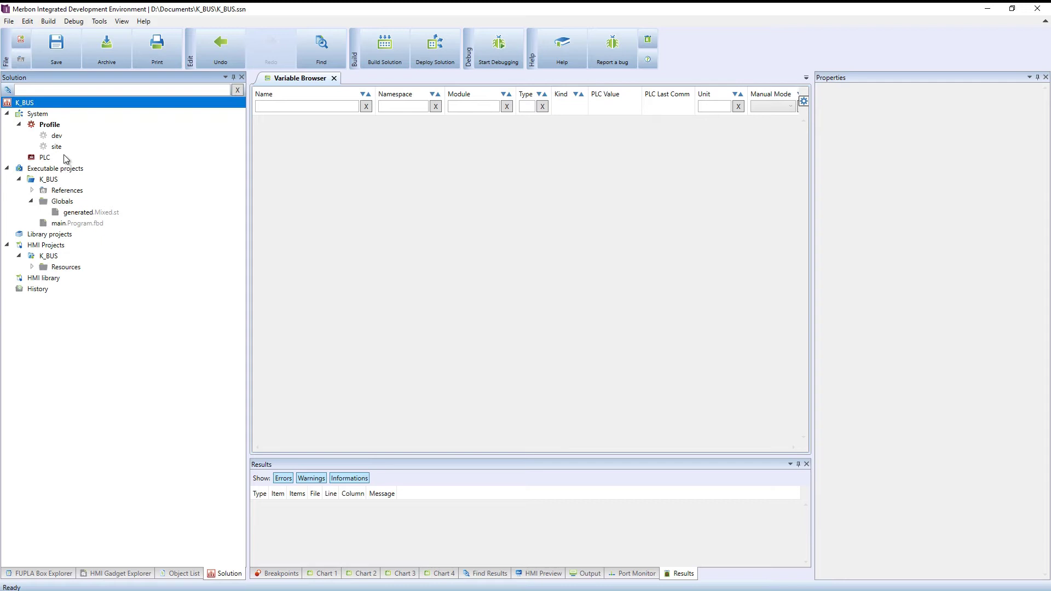
Attach the PLC found by UDP broadcast at 192.168.1.10 and download its configuration into the solution
left_click(62, 159)
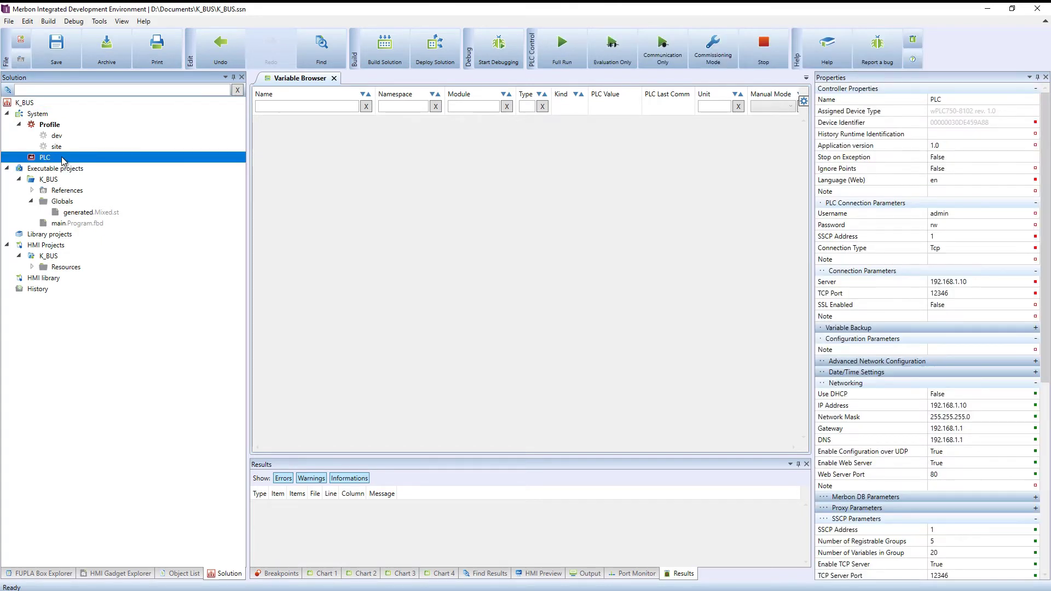
right_click(62, 158)
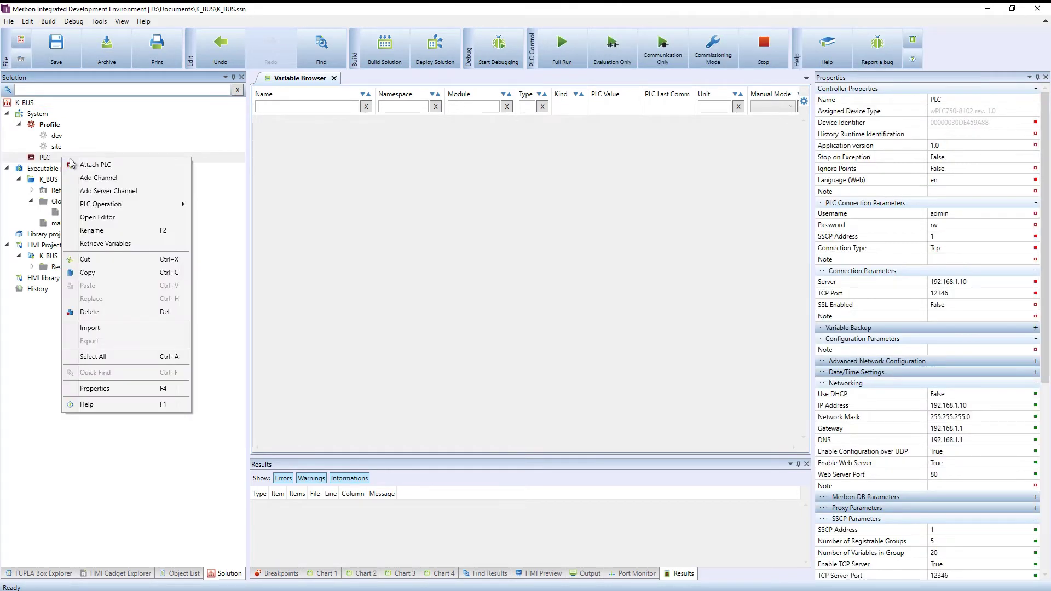
left_click(122, 165)
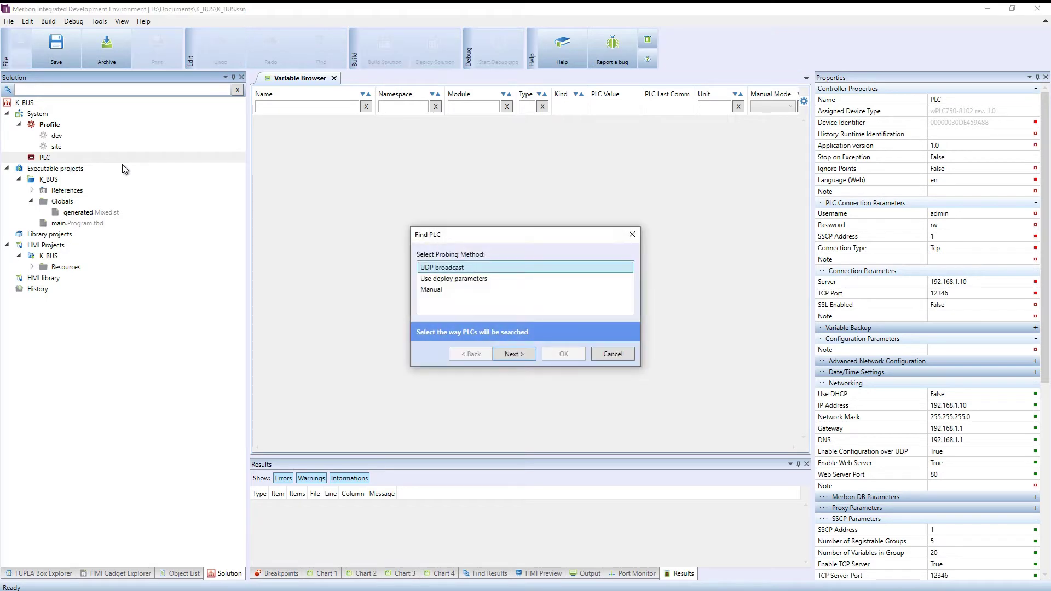
left_click(495, 354)
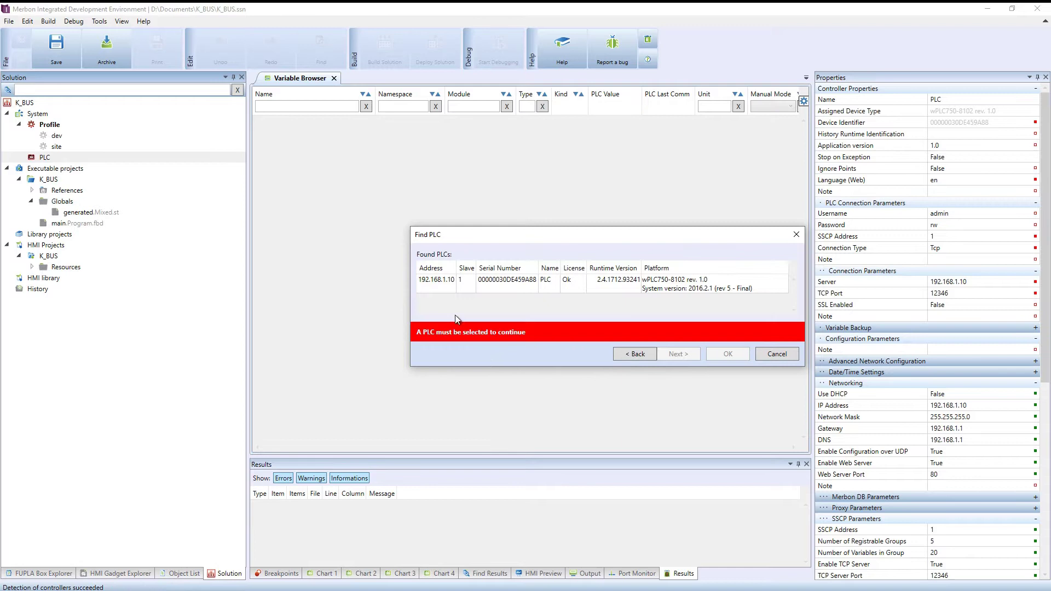
left_click(732, 282)
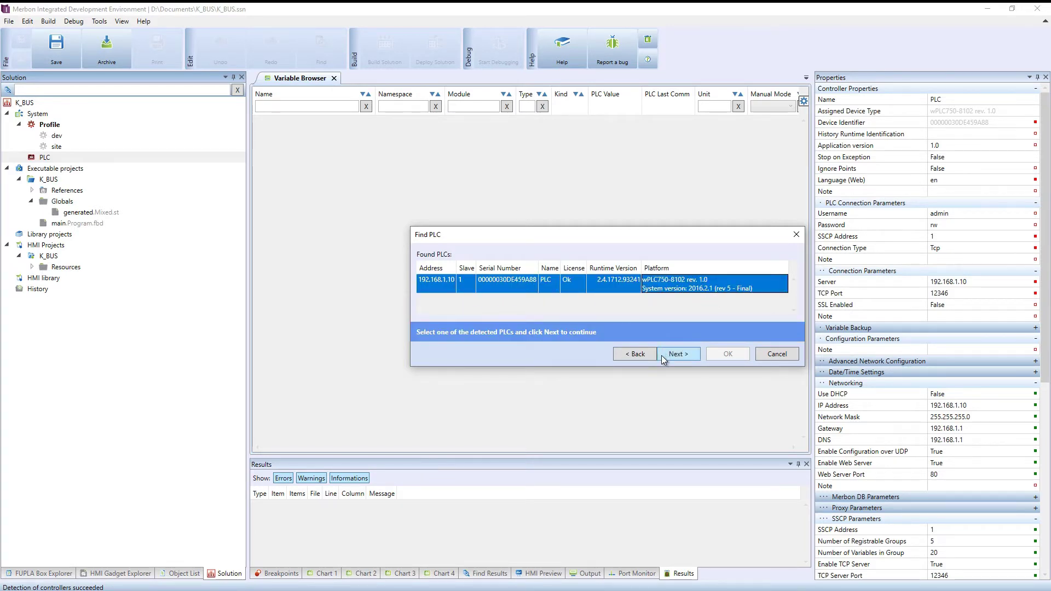
left_click(677, 354)
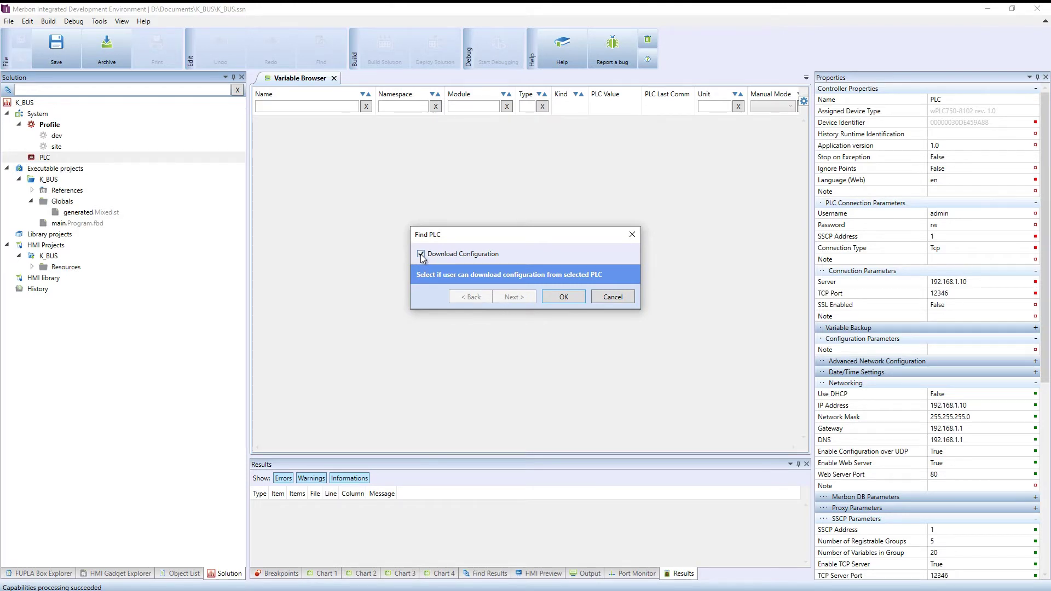
left_click(549, 297)
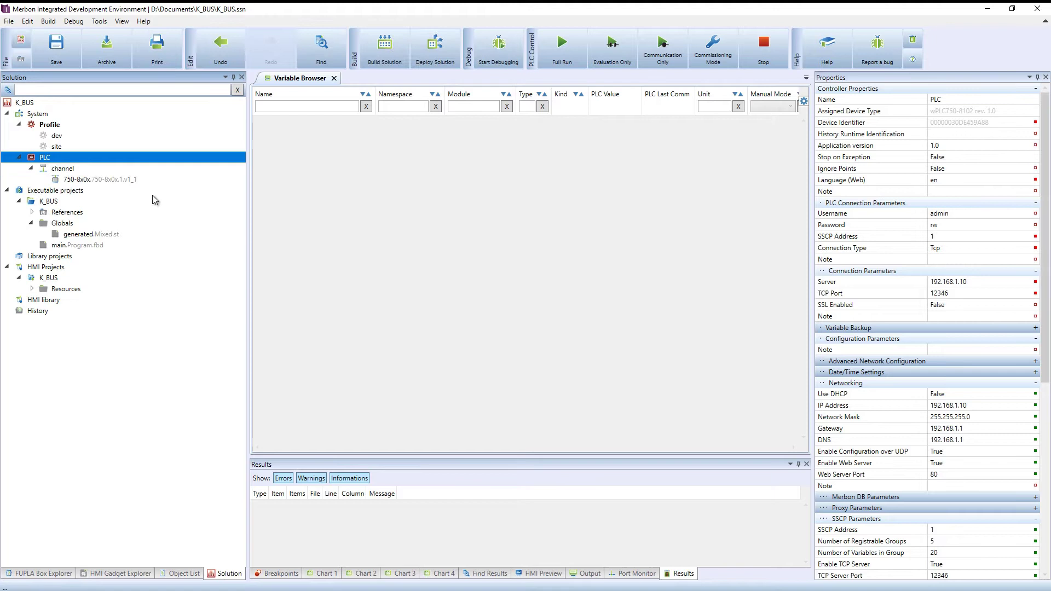
Rename the PLC's communication channel to K_BUS
left_click(70, 171)
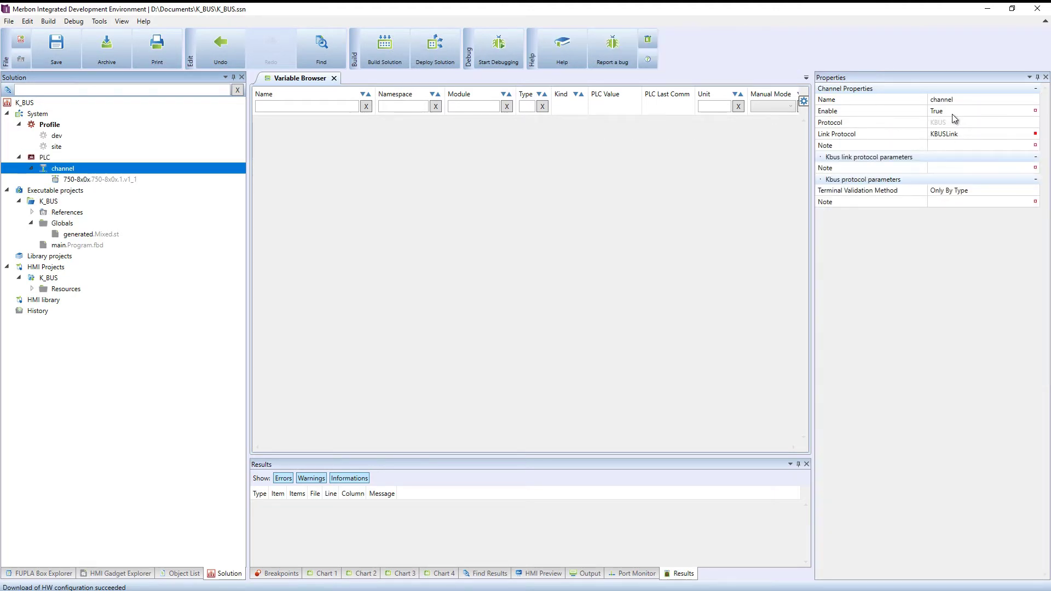
left_click(961, 101)
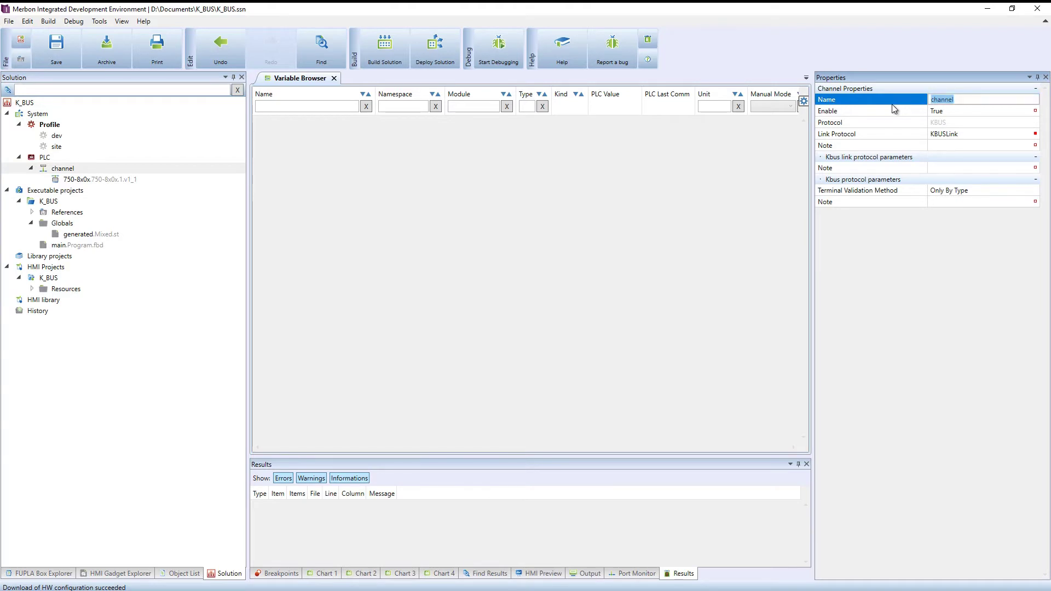
type("K_BUS")
left_click(1021, 100)
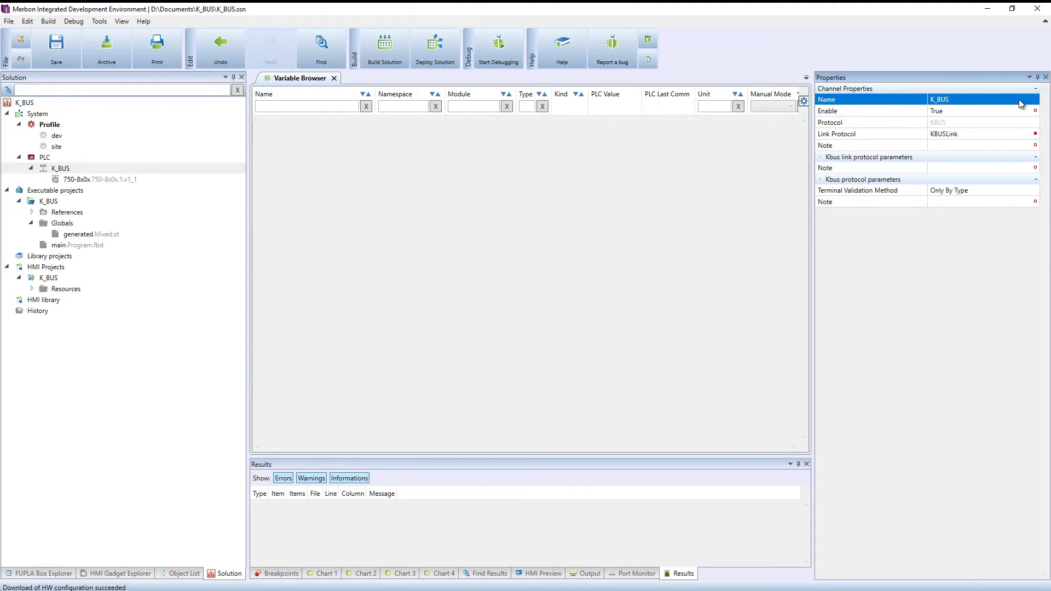
Check the 750-8x0x power module's properties and deploy the program to the PLC with warm restart, full run and boot project in Memory Area 1+2
left_click(124, 179)
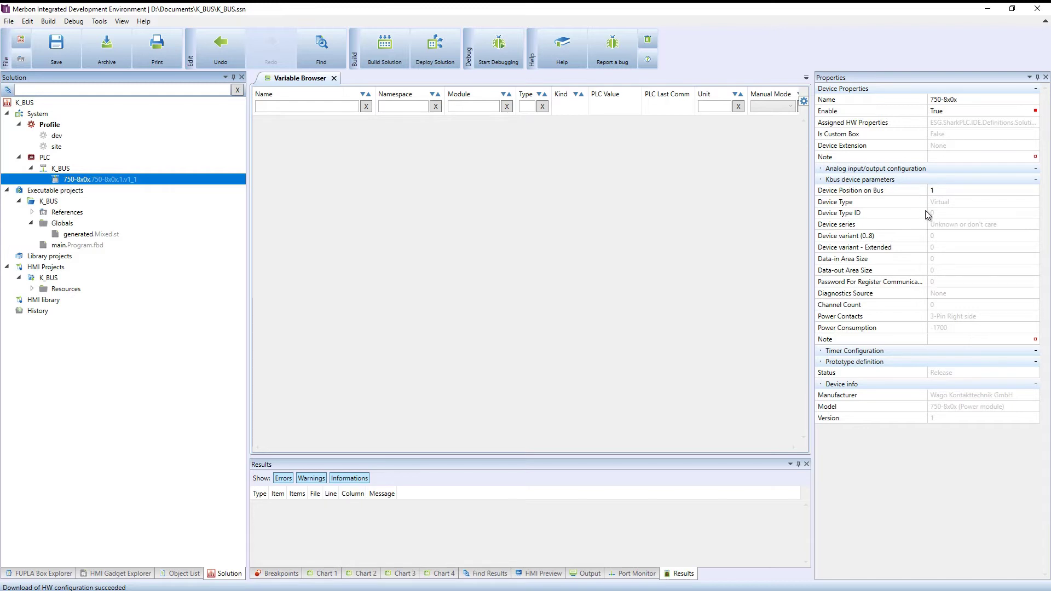
left_click(453, 50)
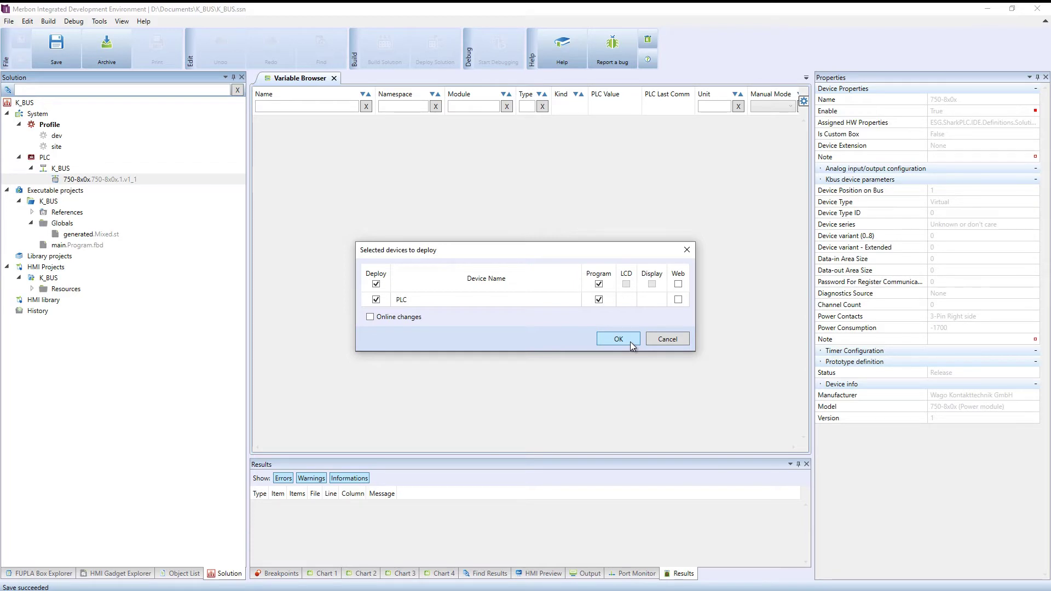
left_click(619, 338)
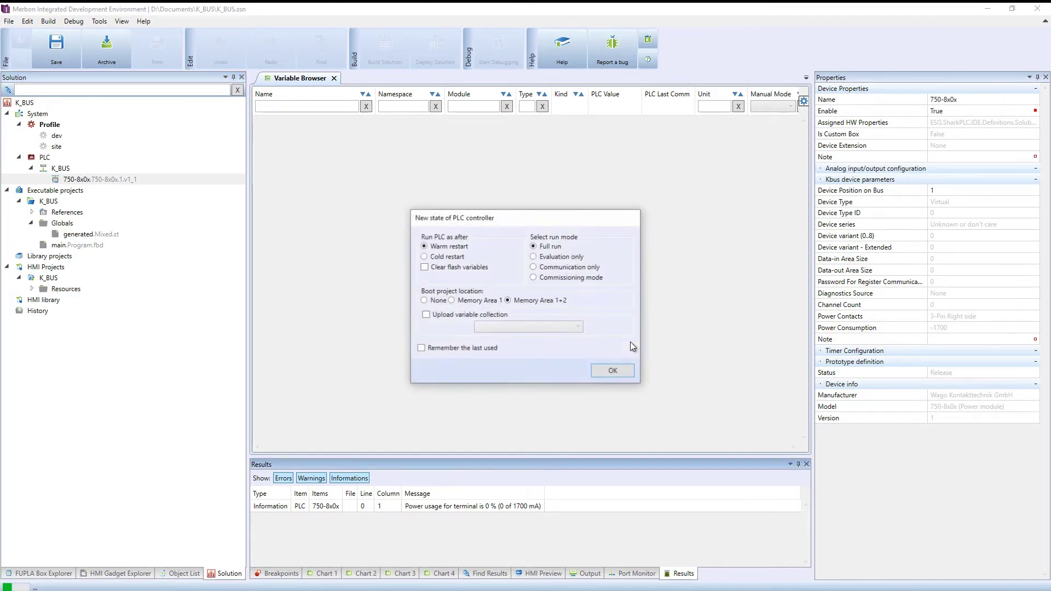
left_click(600, 369)
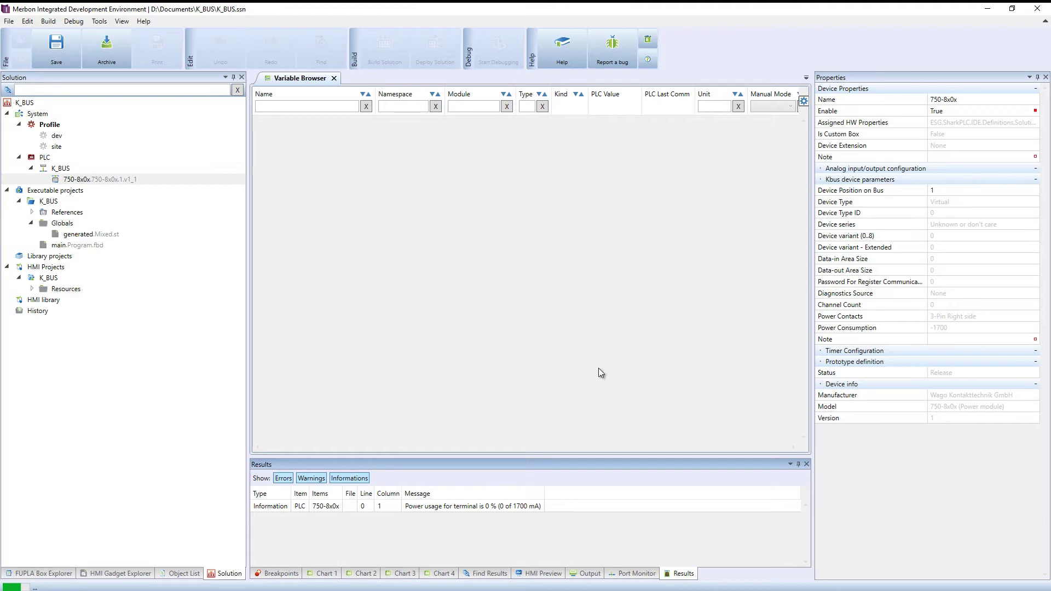
Detect the terminals on the K_BUS channel in commissioning mode and import all found terminals, returning the controller to its current state
left_click(90, 169)
right_click(90, 169)
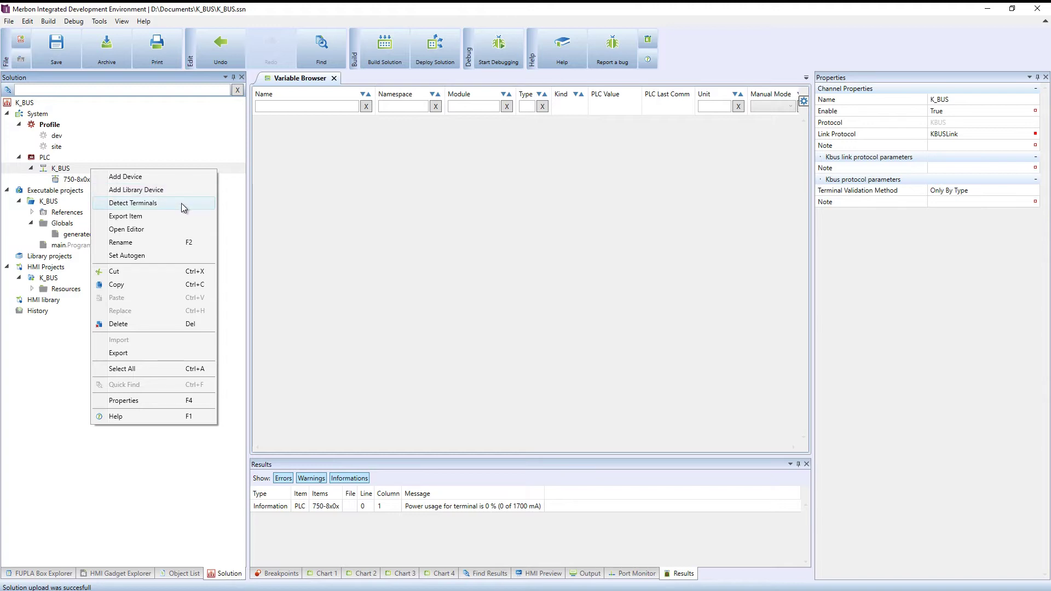
left_click(182, 202)
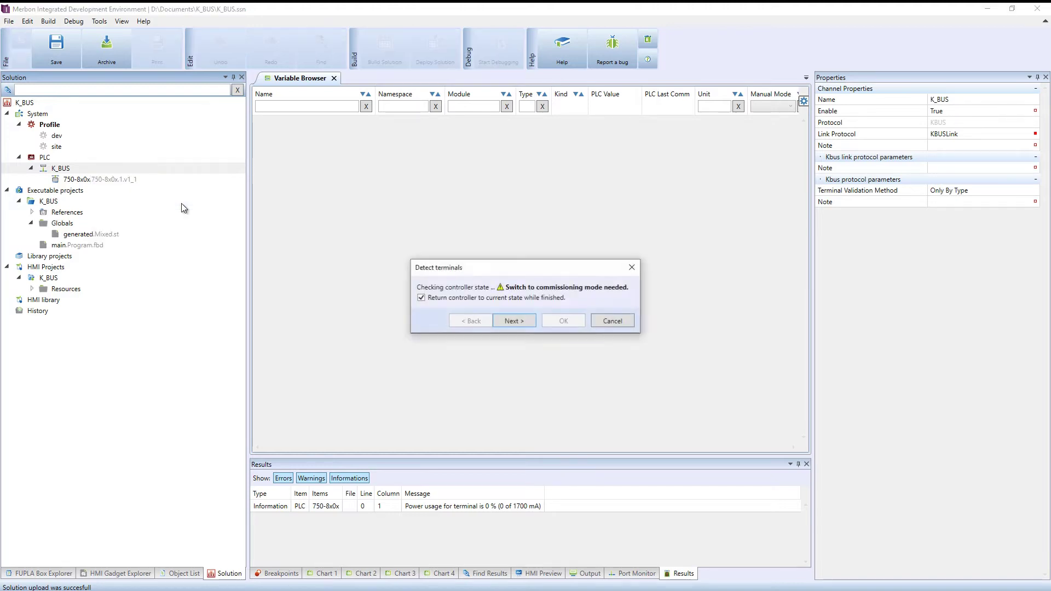
left_click(500, 322)
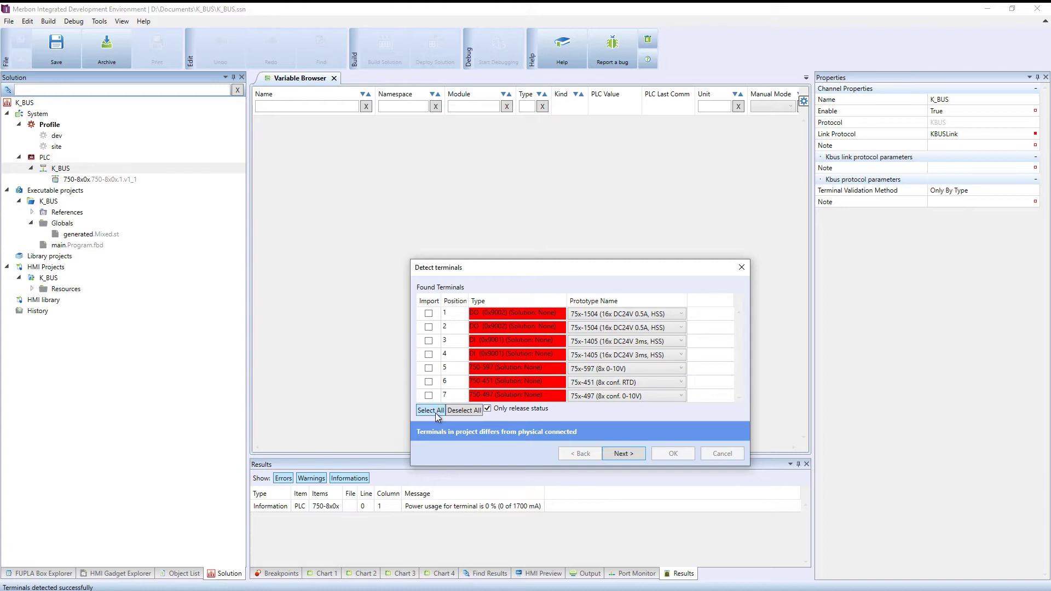
left_click(612, 456)
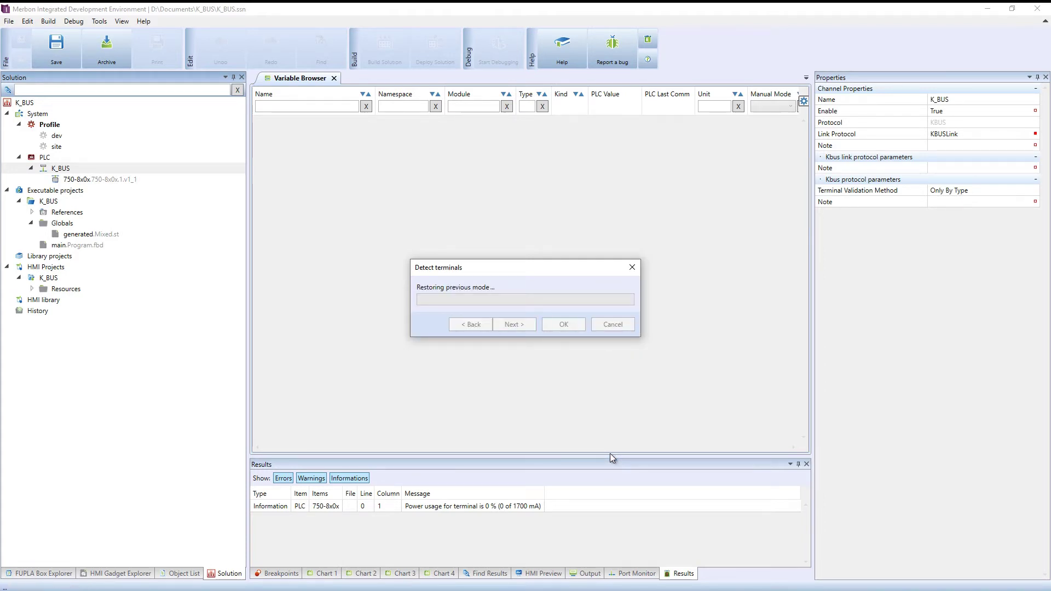
left_click(550, 323)
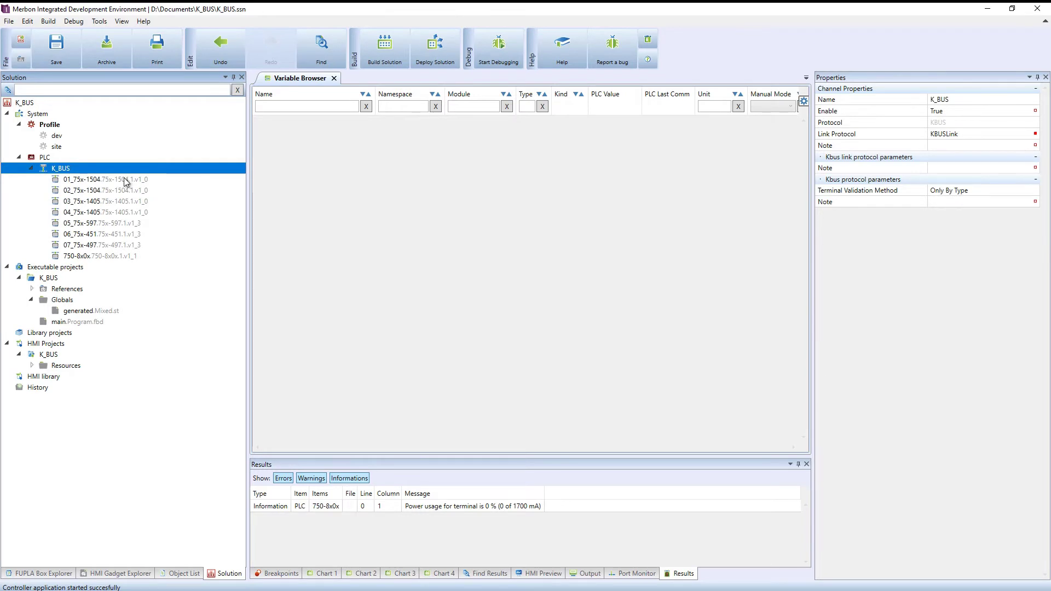
Examine the device properties of each imported terminal under the K_BUS channel, from 01_75x-1504 to 07_75x-497
left_click(126, 181)
left_click(127, 192)
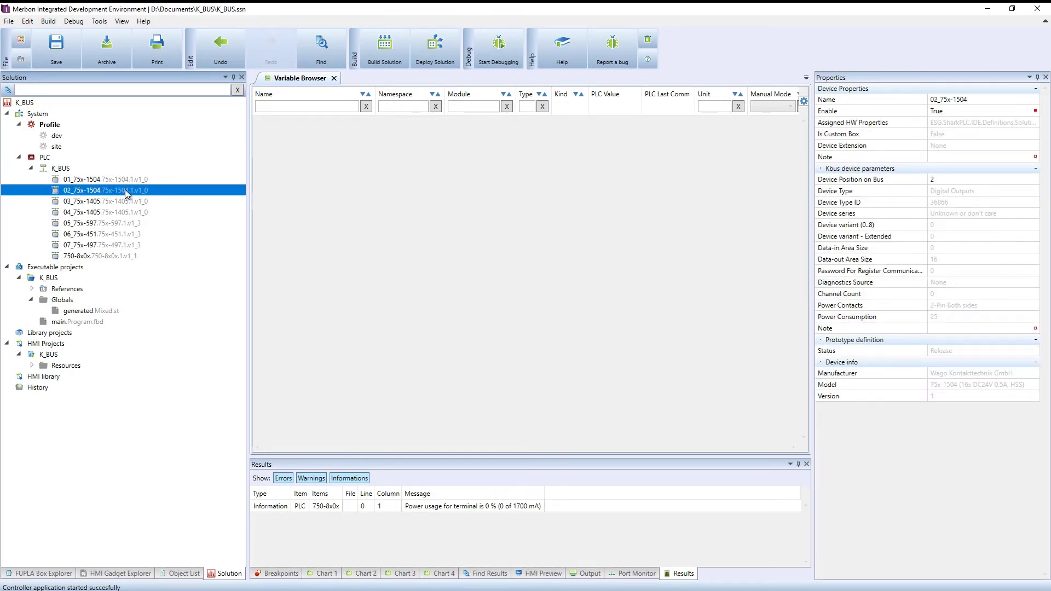
left_click(126, 201)
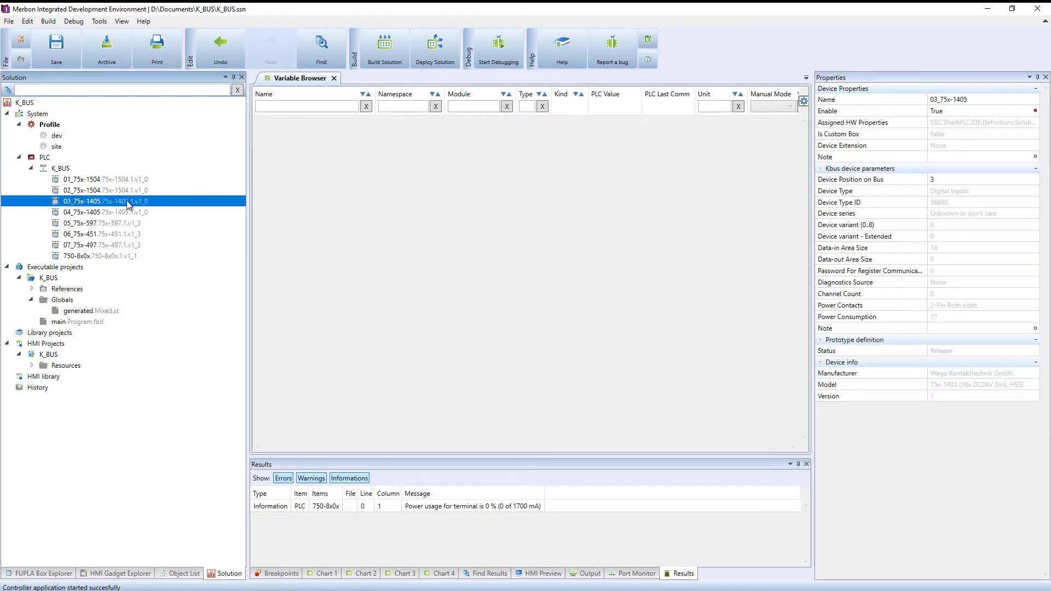
left_click(127, 212)
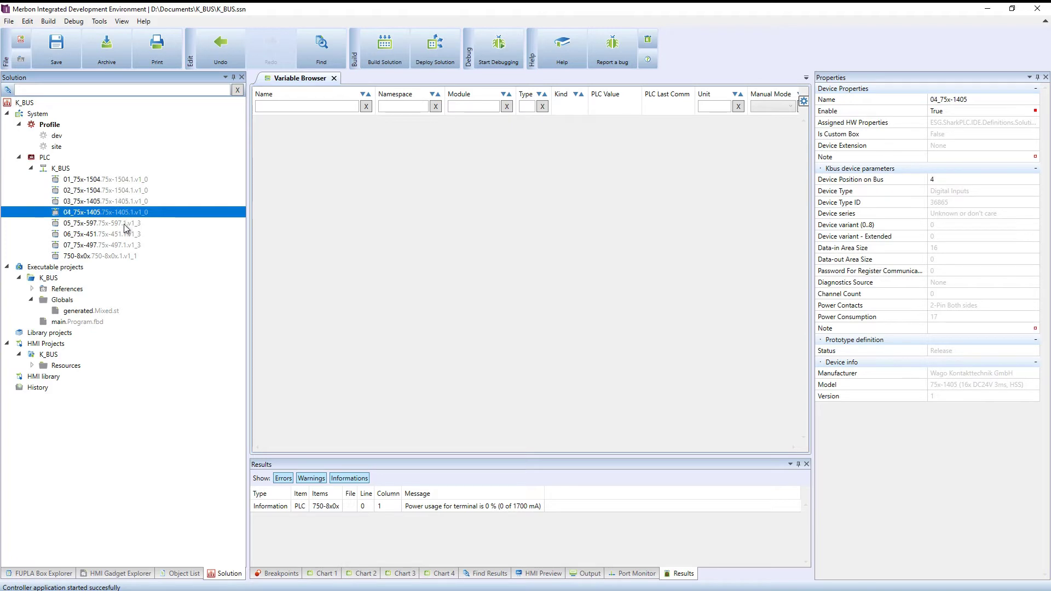
left_click(126, 223)
left_click(126, 235)
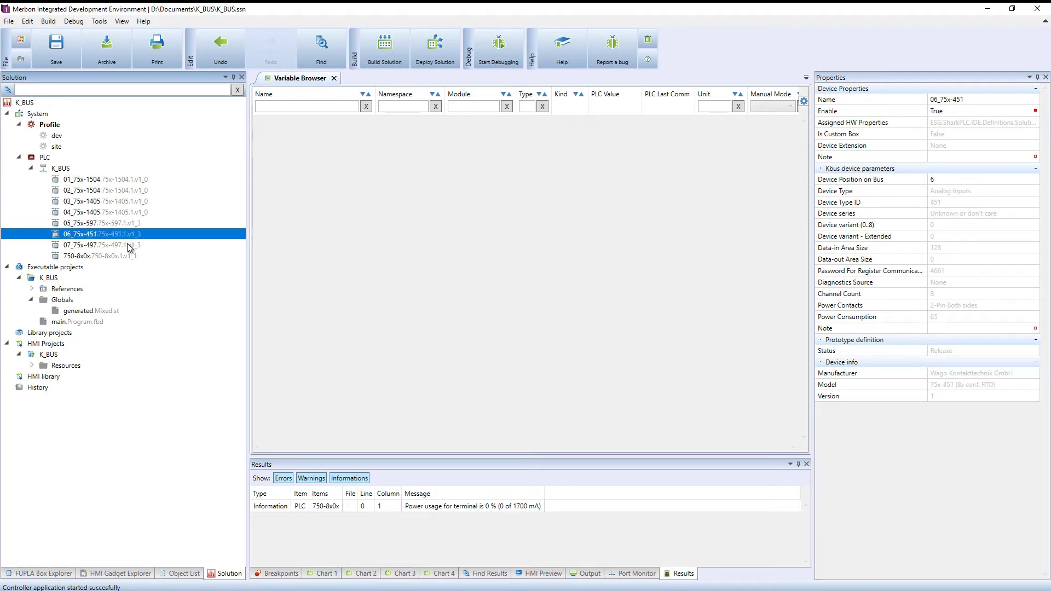
left_click(128, 245)
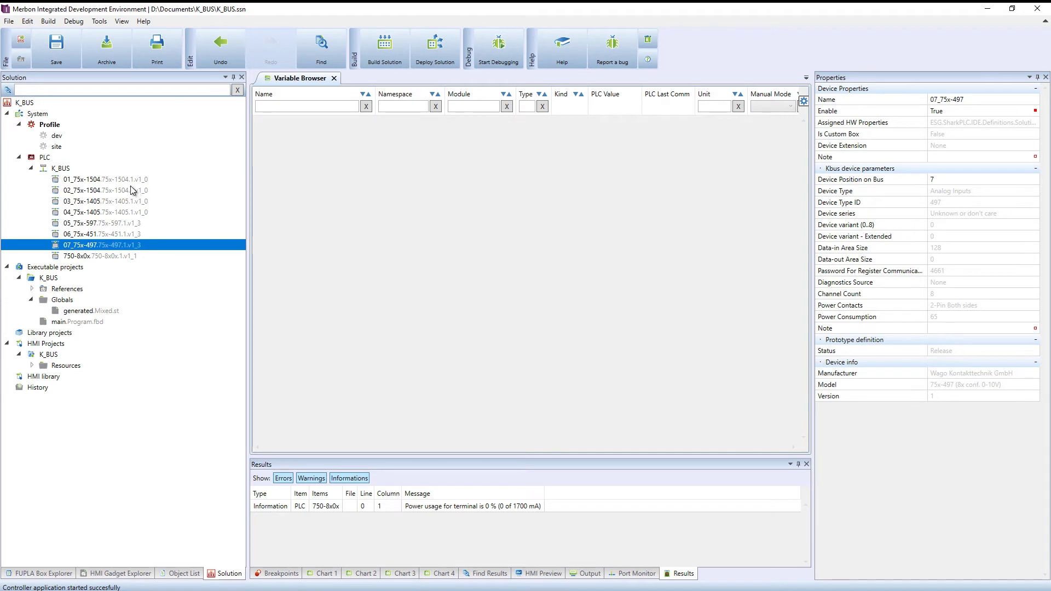
Delete the terminals 01_75x-1504 through 07_75x-497 from the K_BUS channel, keeping the 750-8x0x power module
left_click_drag(127, 180, 128, 249)
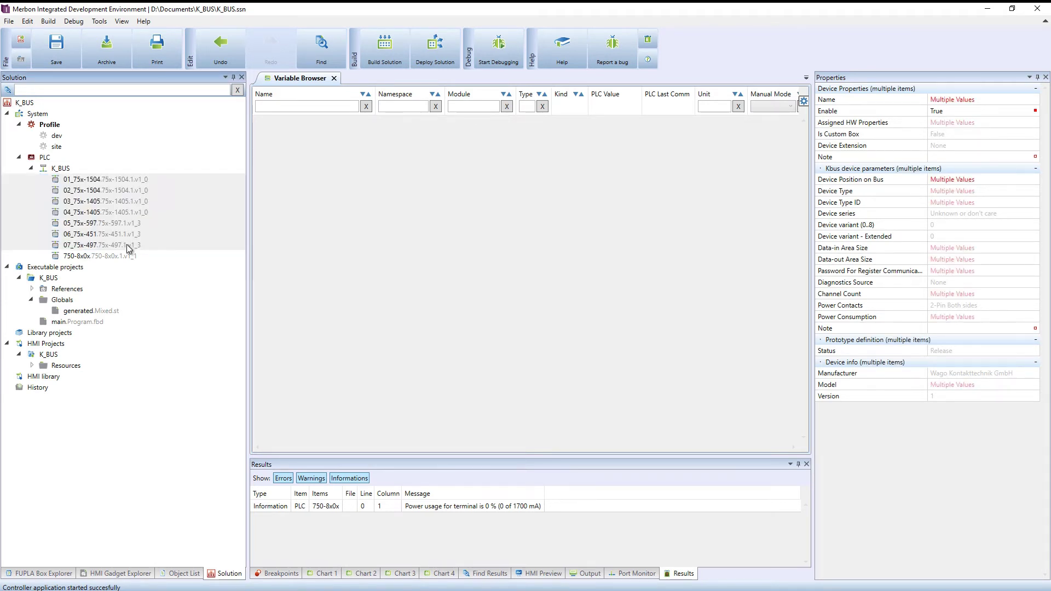
right_click(126, 244)
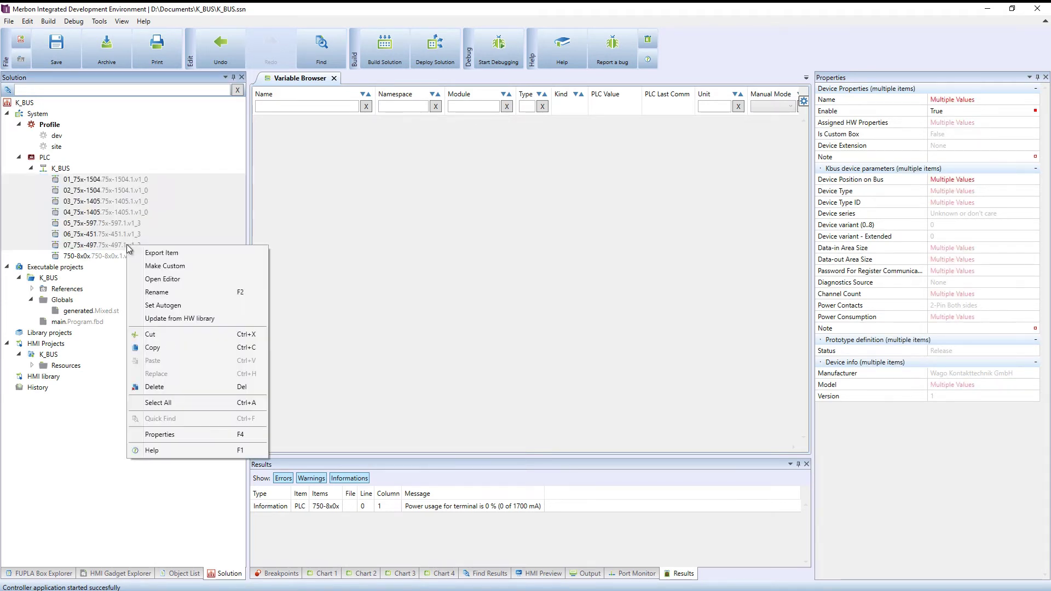
left_click(186, 388)
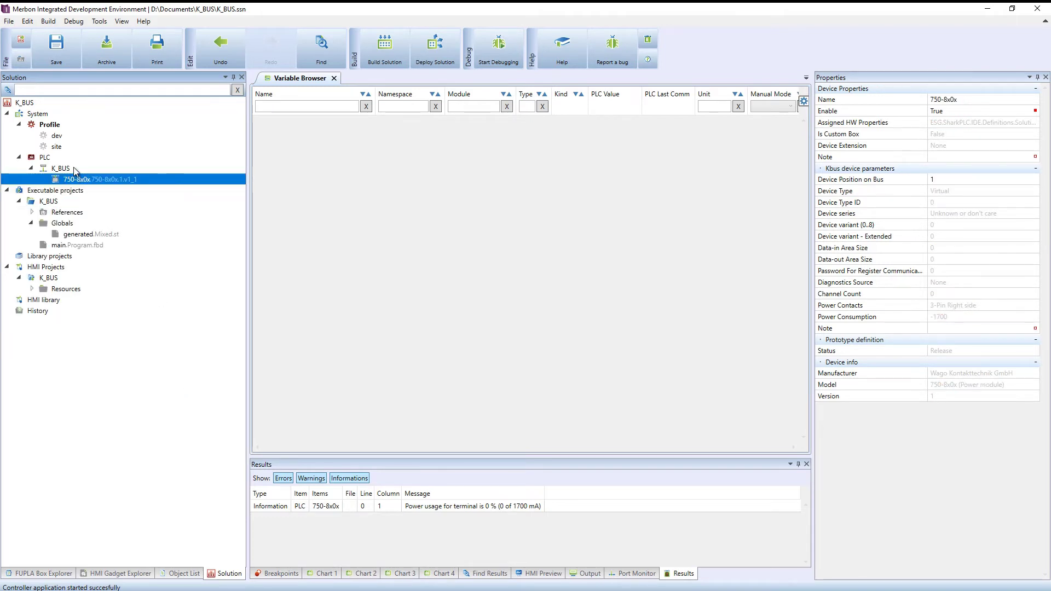
Start adding a library device to the K_BUS channel and expand the Analog Inputs group of Wago I/O System 750/753
left_click(74, 169)
right_click(75, 171)
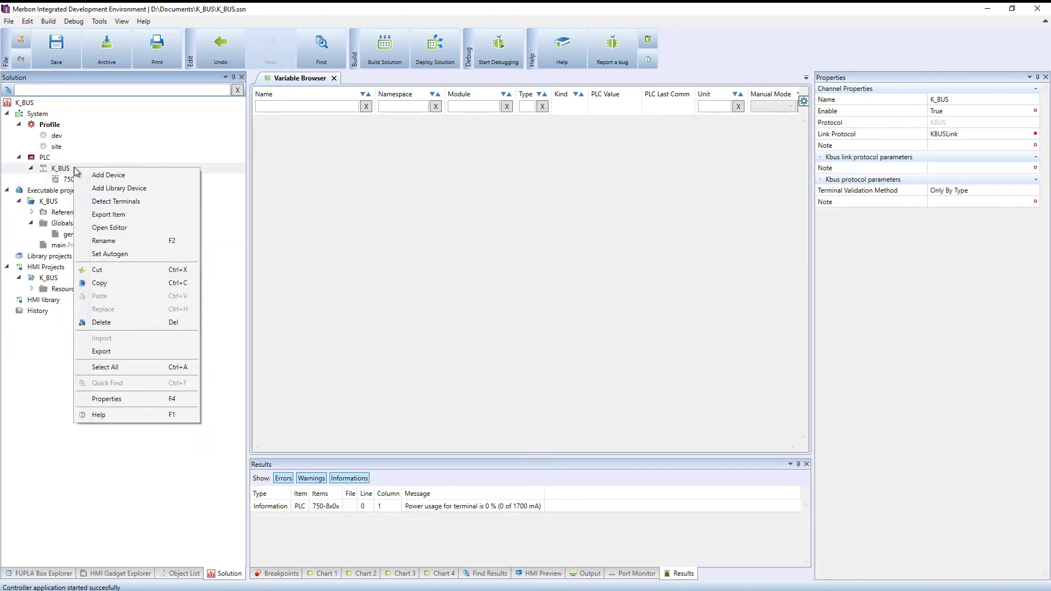
left_click(157, 190)
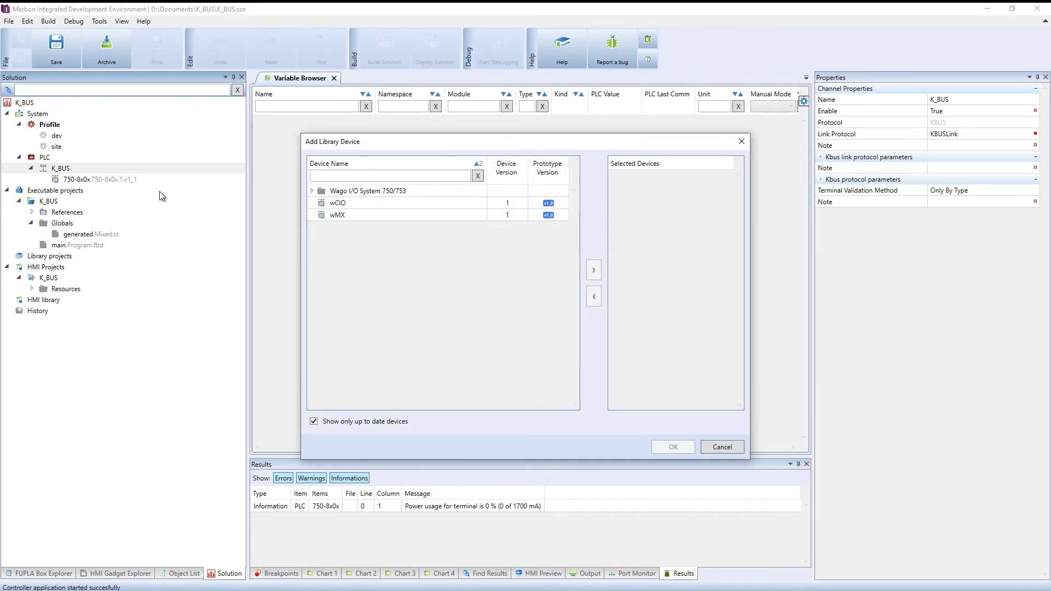
left_click(311, 191)
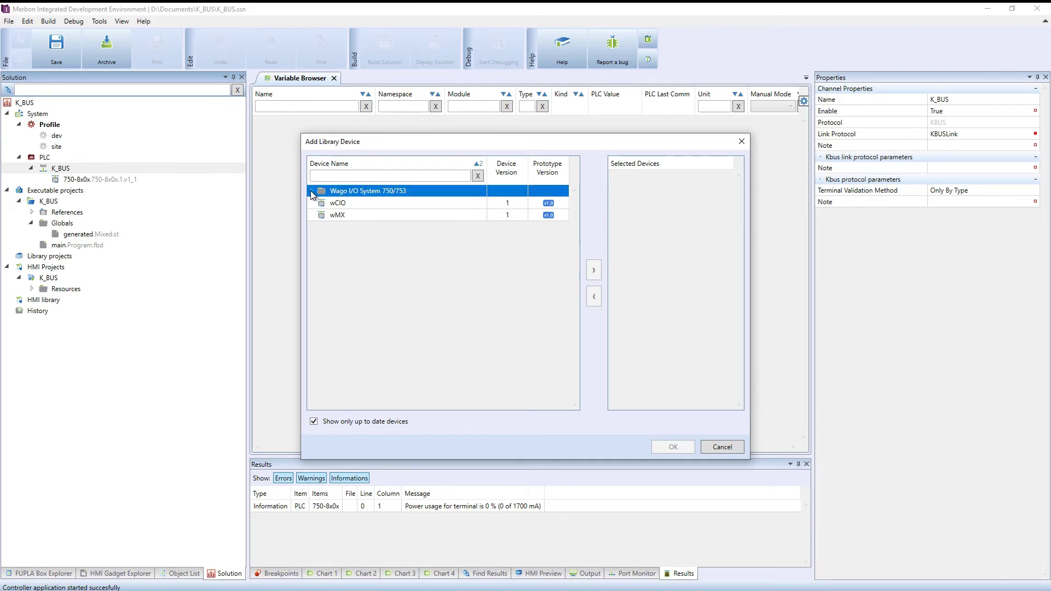
left_click(320, 203)
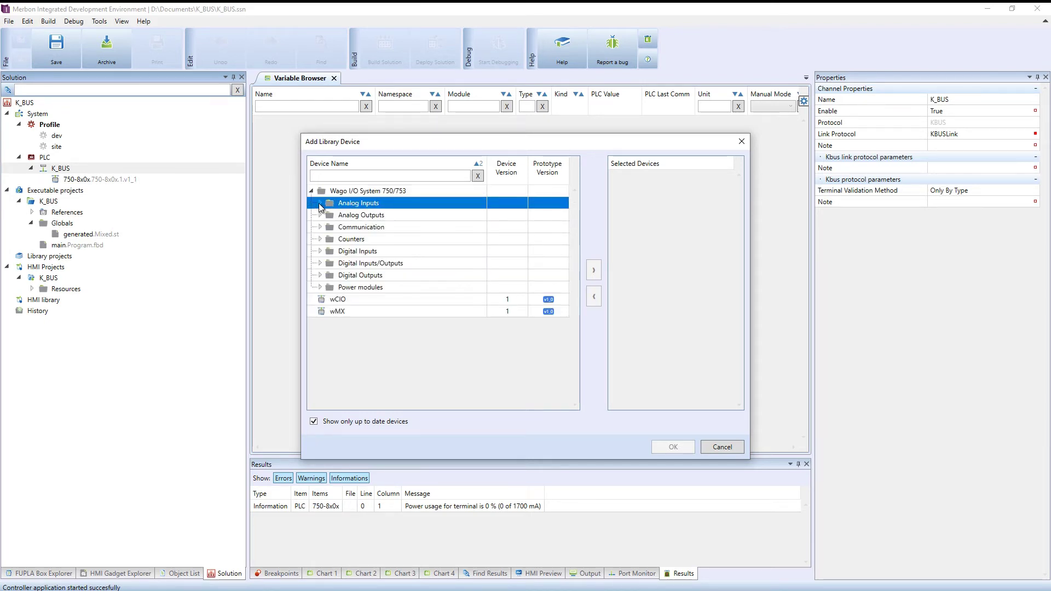
Add the analog input modules 75x-450, 75x-451, 75x-453, 75x-455 and 75x-457 to the selected devices and remove them again
left_click_drag(365, 219, 371, 266)
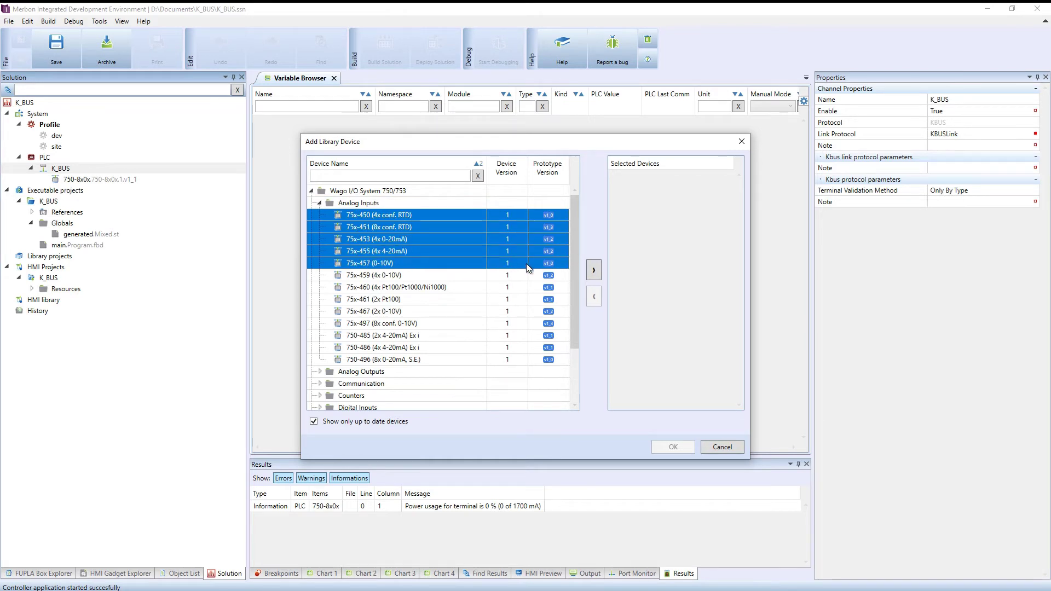
left_click(593, 270)
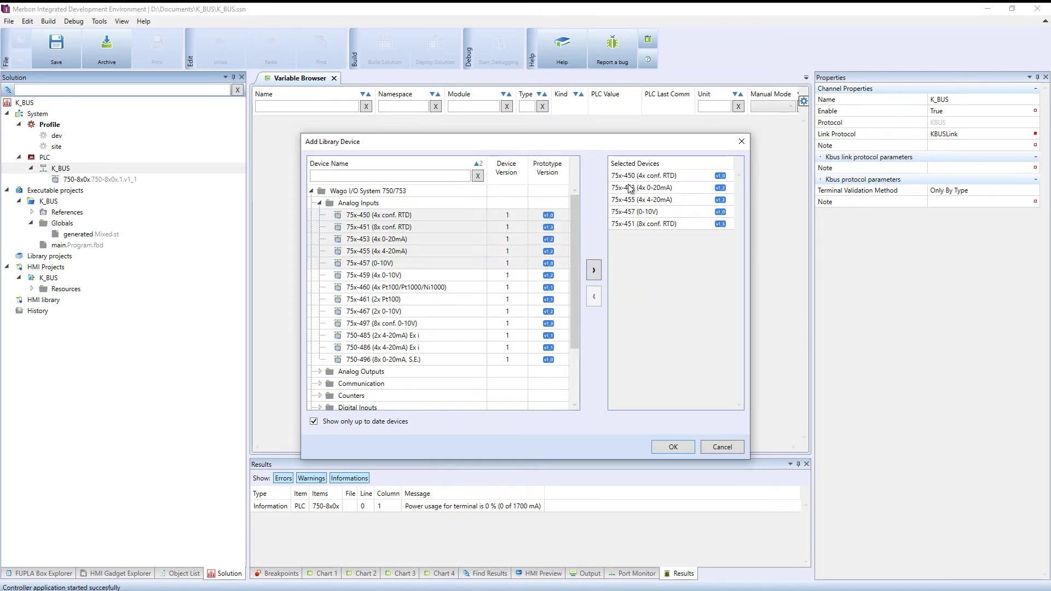
left_click_drag(629, 175, 638, 221)
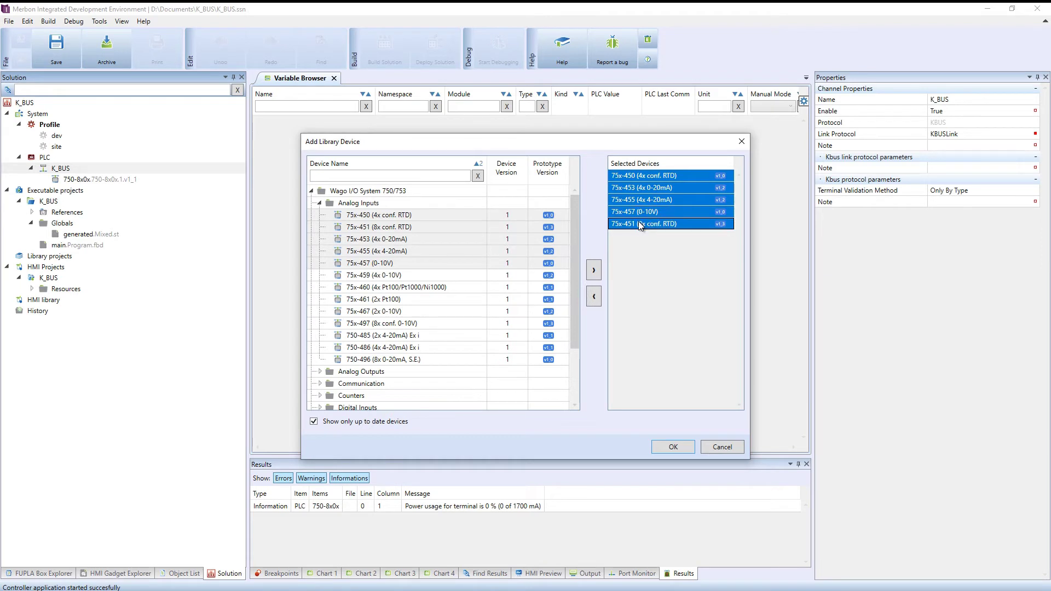
left_click(596, 296)
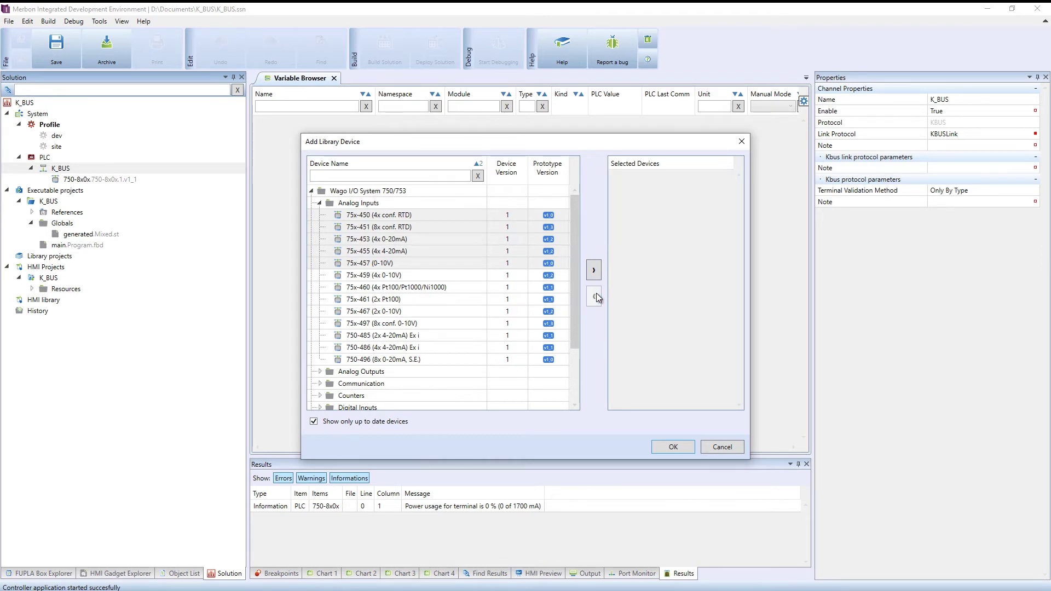
Add the wMX library device to the K_BUS channel
left_click(313, 190)
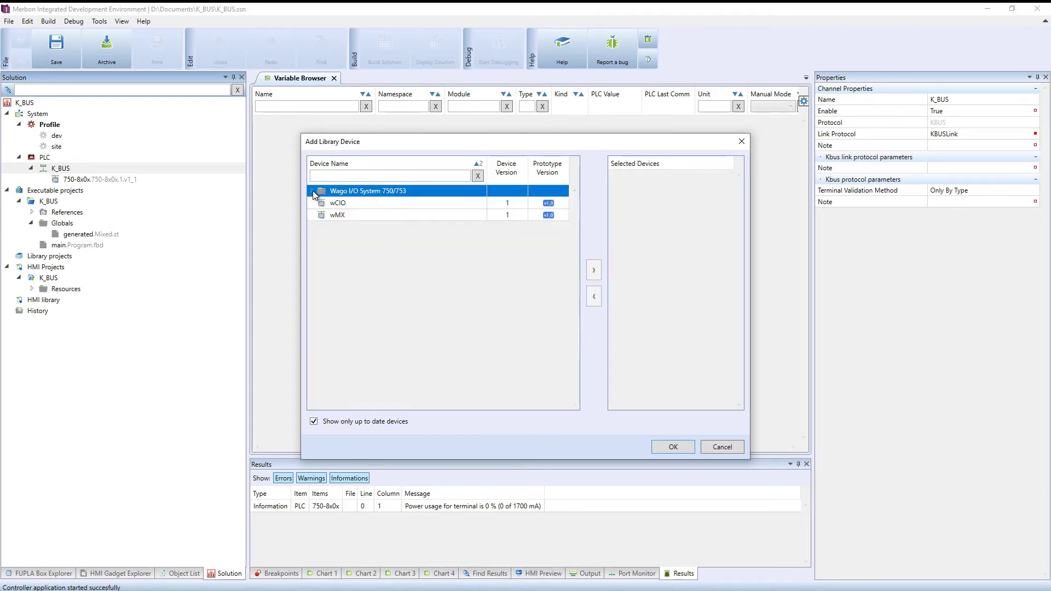
left_click(355, 215)
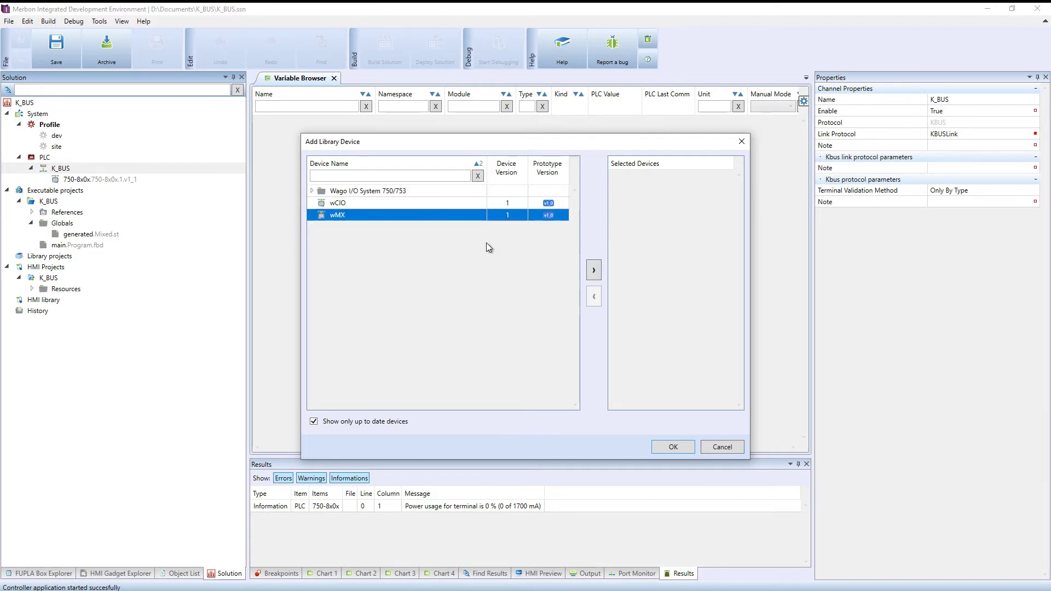
left_click(593, 270)
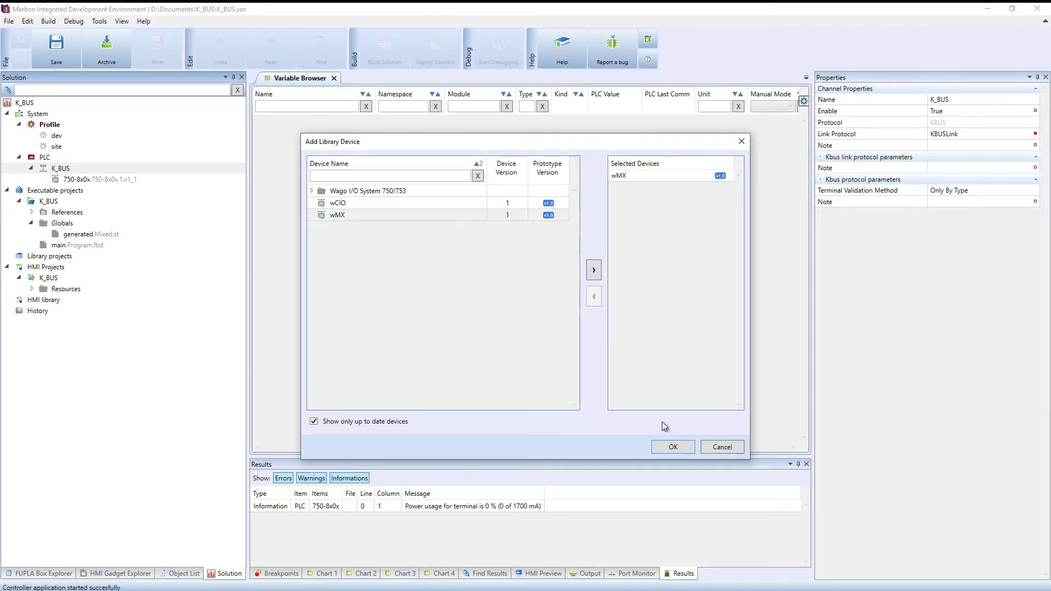
left_click(668, 446)
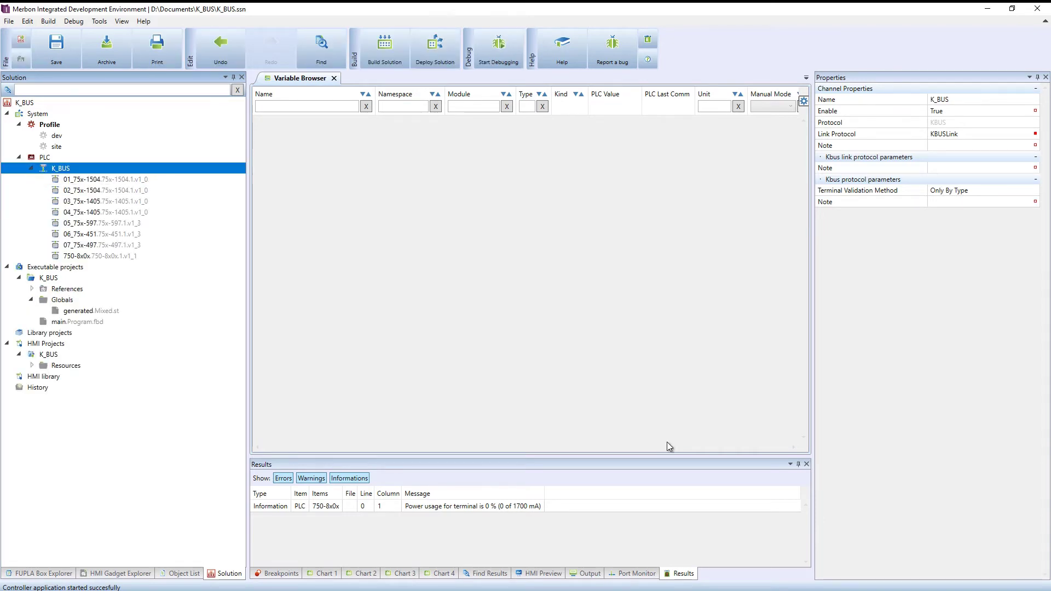
Open the 06_75x-451 terminal and set the analog input type of AI1 to Pt100 (-200..850 degC / 0.1)
left_click(115, 235)
double_click(115, 237)
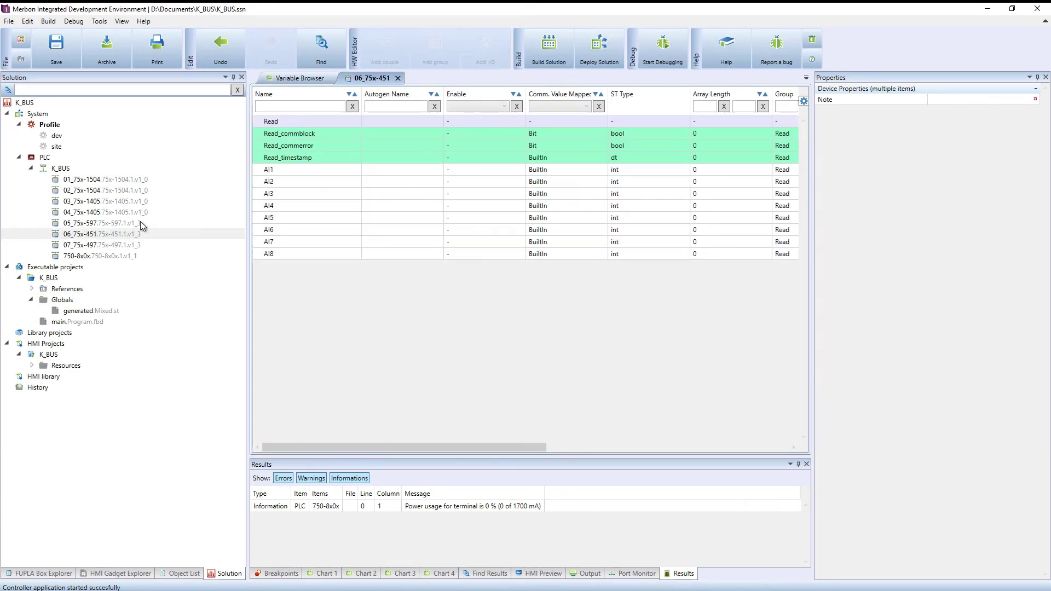
left_click(281, 172)
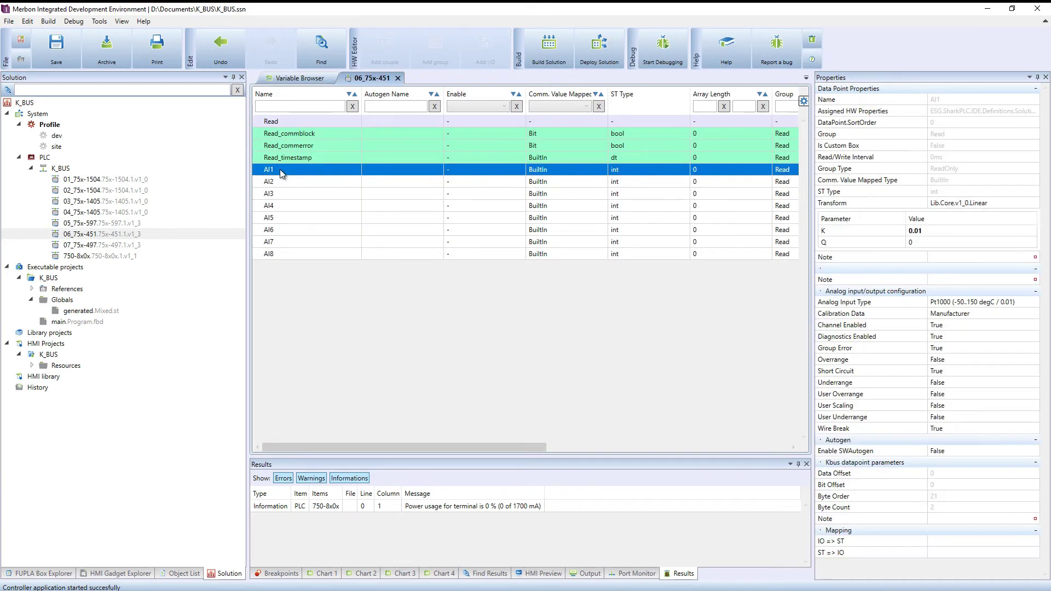
left_click(1021, 305)
left_click(1021, 305)
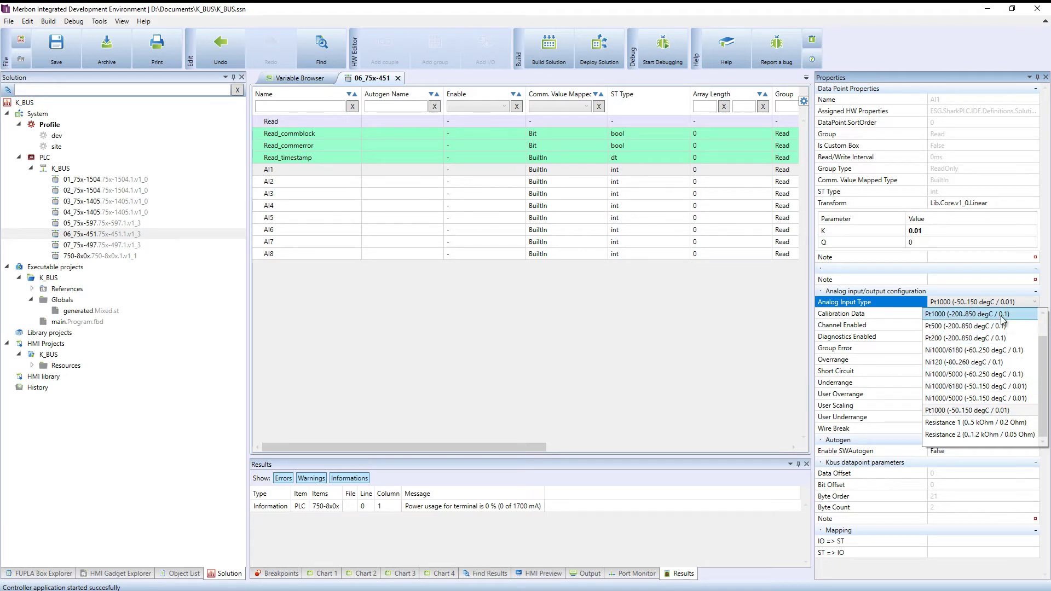
scroll(1003, 320, "up", 1)
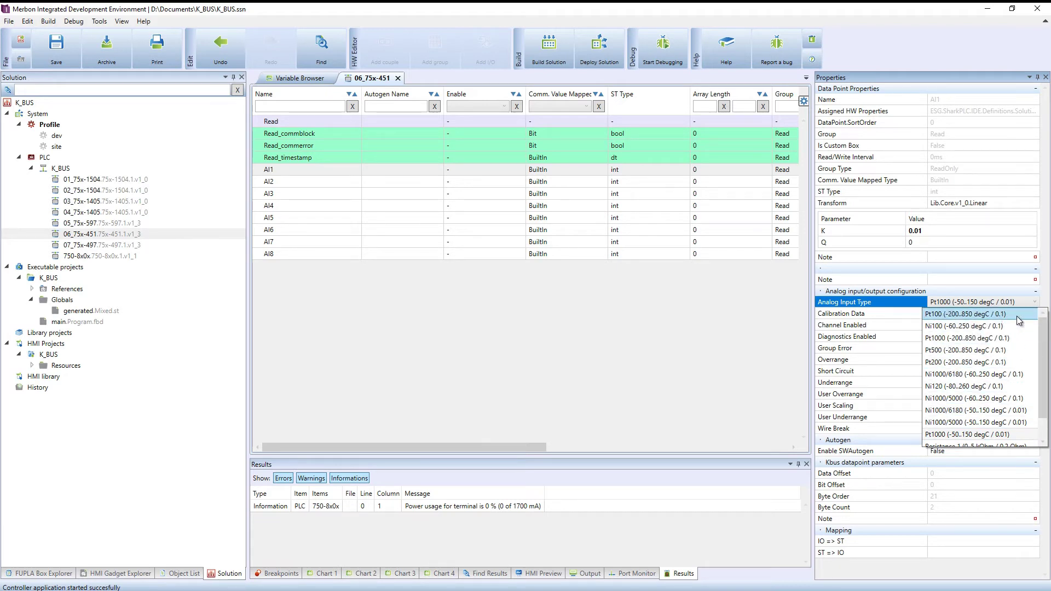
left_click(1017, 315)
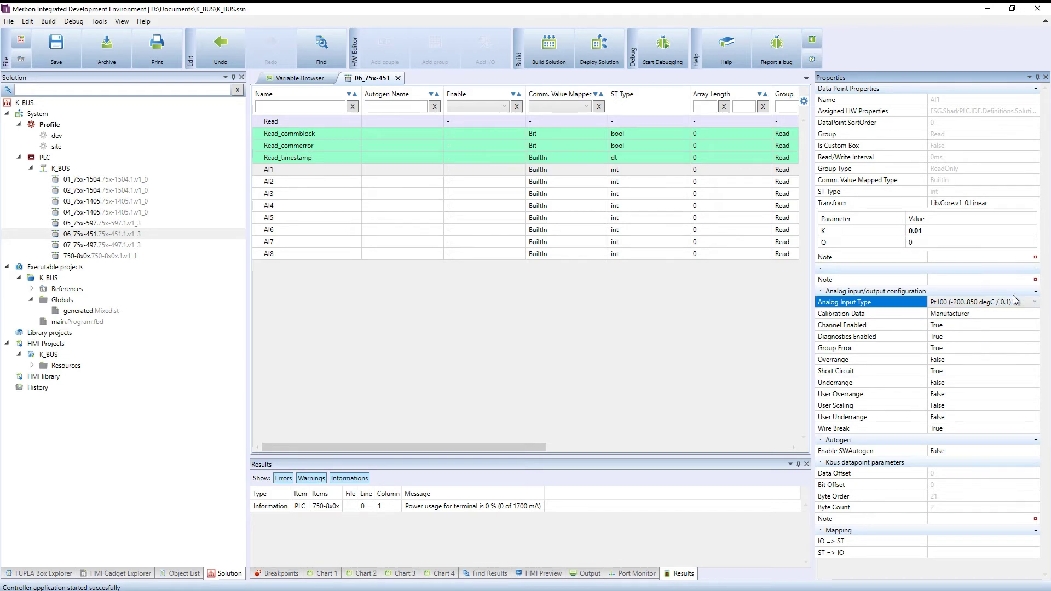
Set parameter K of AI1's linear transform to 0.1
left_click(932, 231)
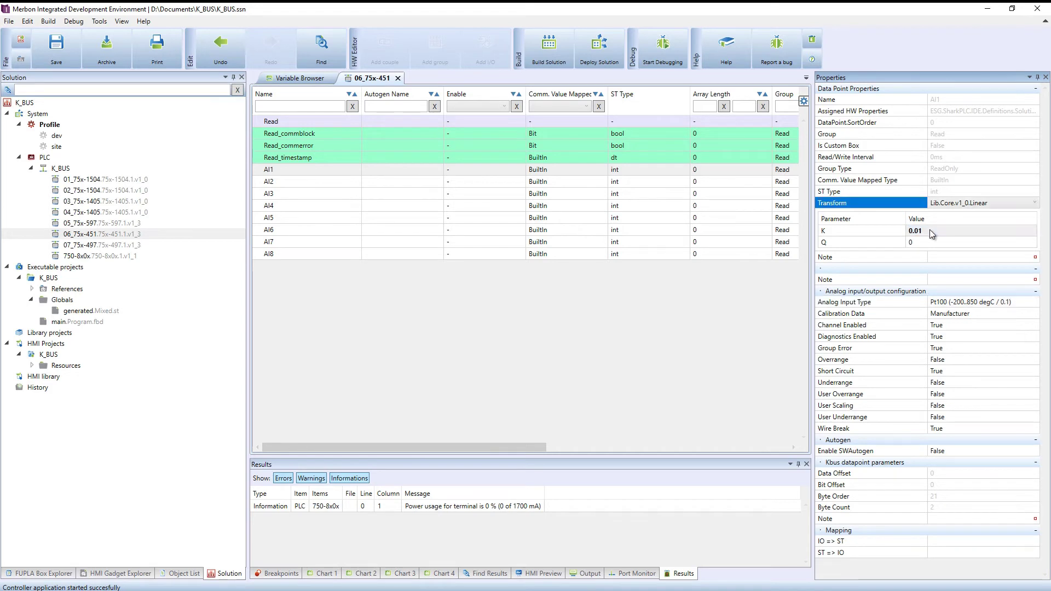
double_click(930, 231)
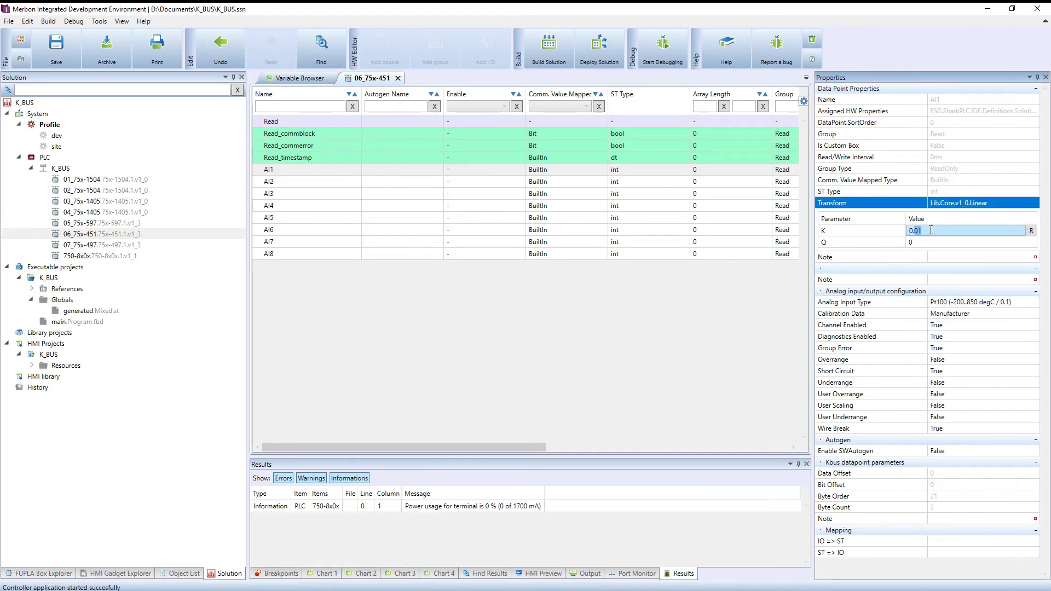
type("0.1")
left_click(1008, 234)
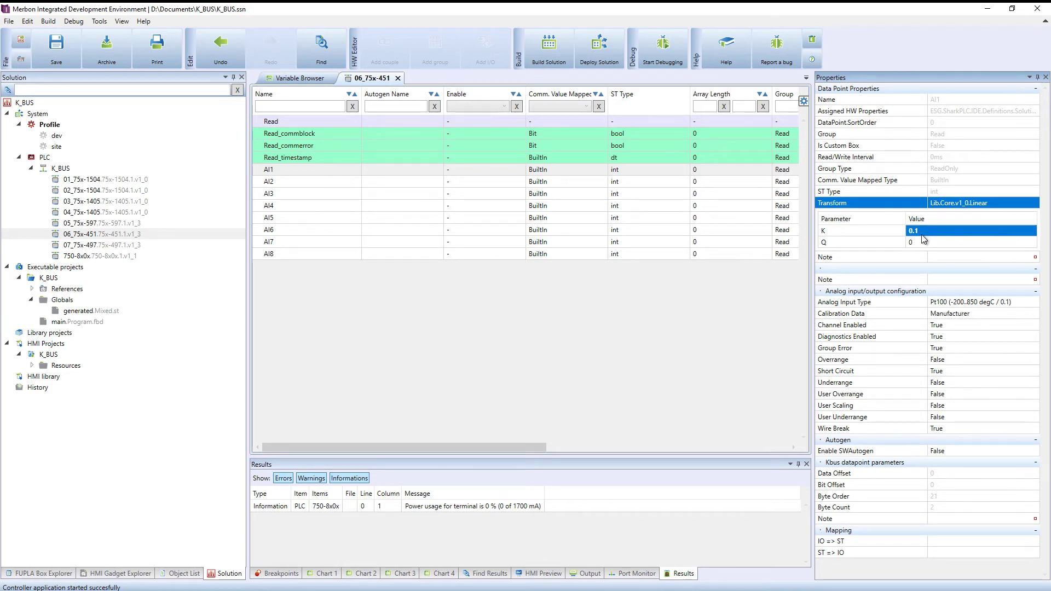
Enter Measured_temperature as the autogen name of AI1
left_click(378, 174)
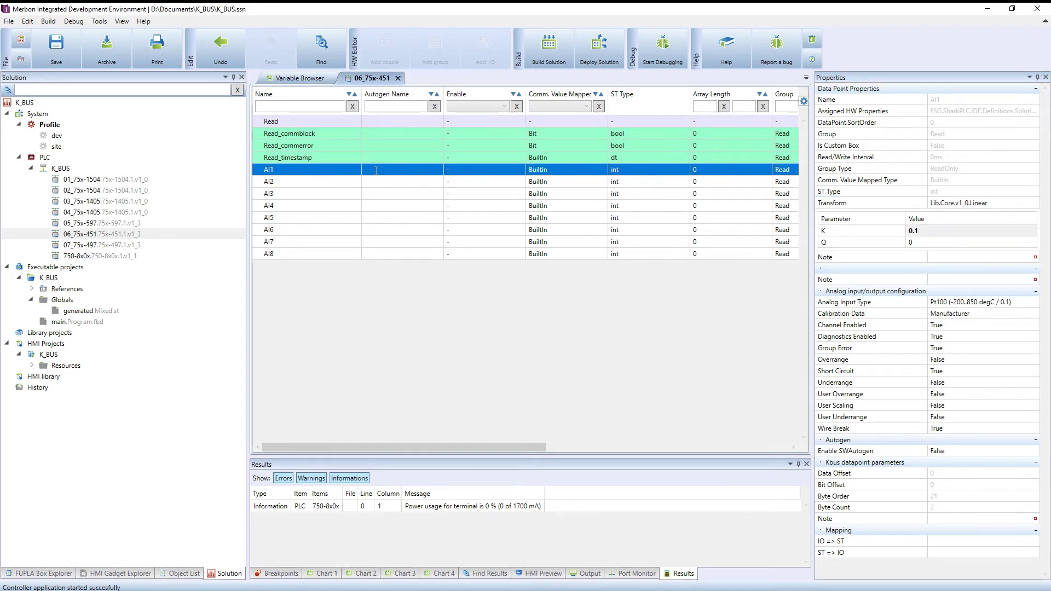
left_click(377, 170)
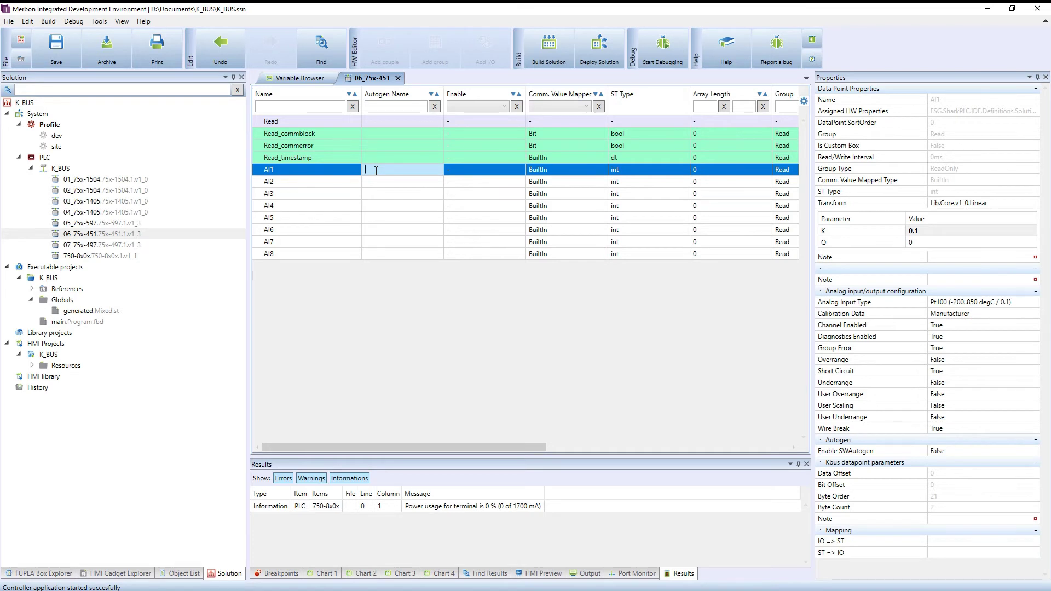
type("Measured")
type("_temperature")
left_click(426, 170)
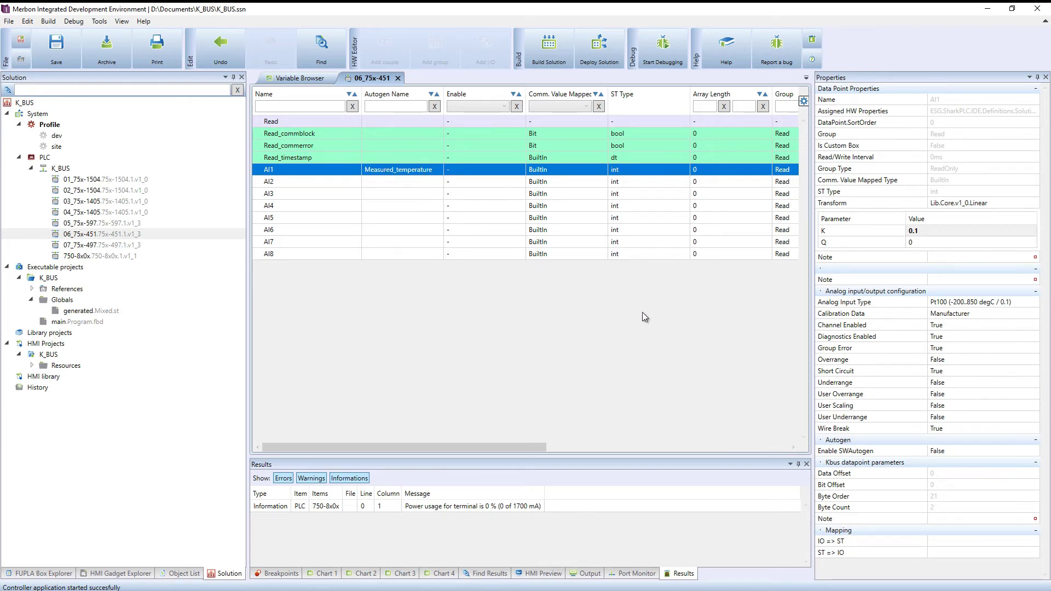
Enable SWAutogen for AI1 and choose K_BUS as its target project
left_click(936, 451)
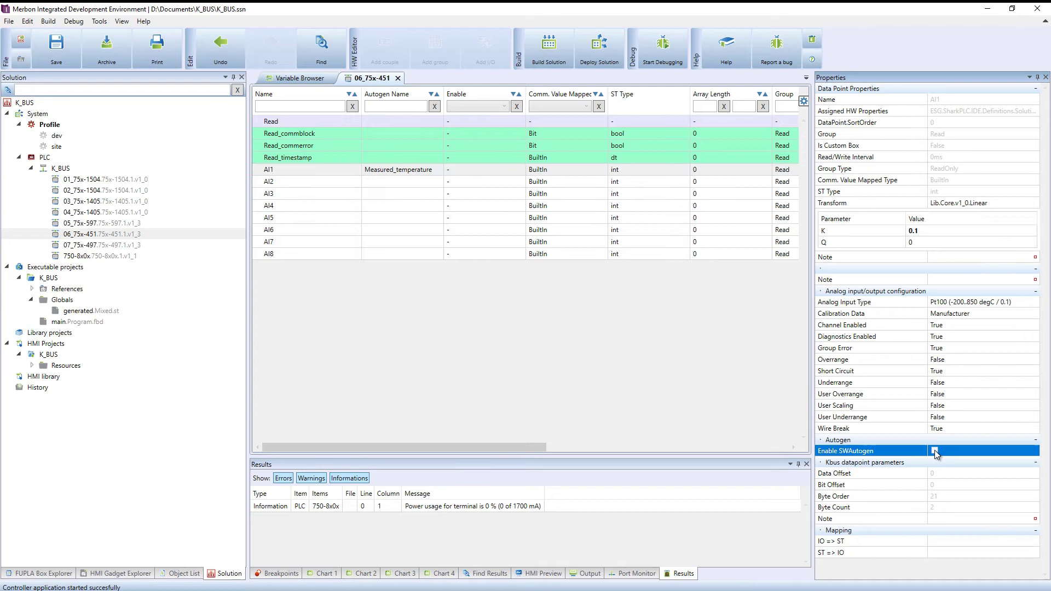
left_click(935, 450)
left_click(946, 462)
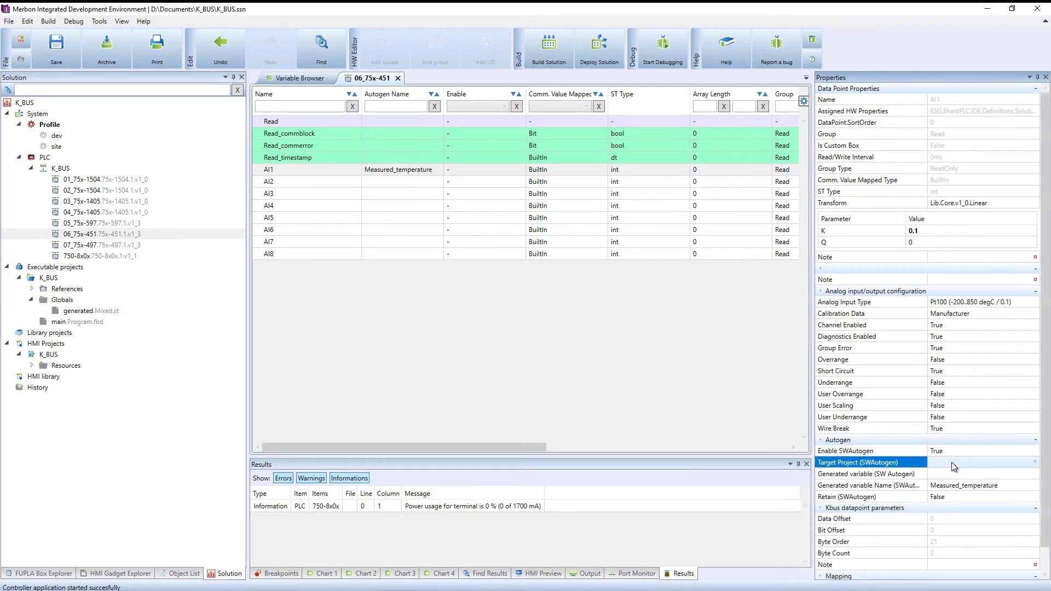
left_click(965, 462)
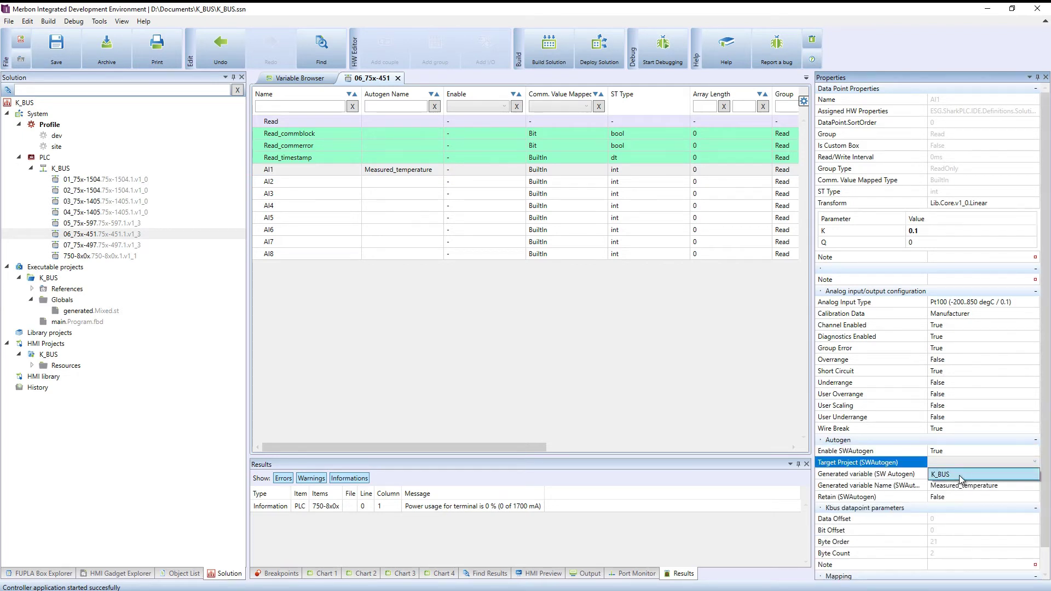
left_click(959, 475)
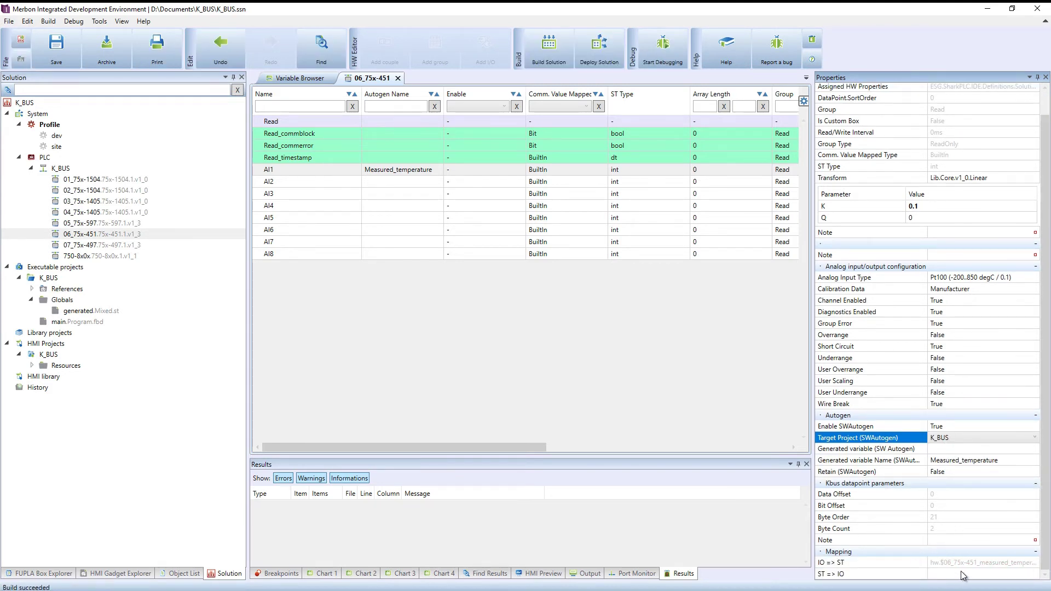
Deploy the program to the PLC with a warm restart, full run mode and boot project in Memory Area 1+2
left_click(619, 49)
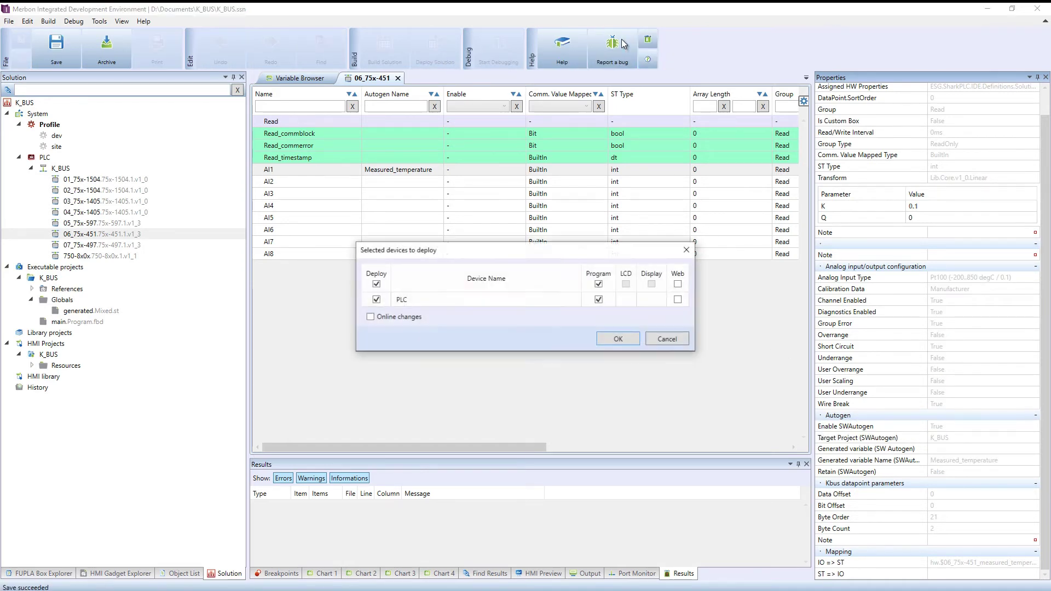
left_click(618, 339)
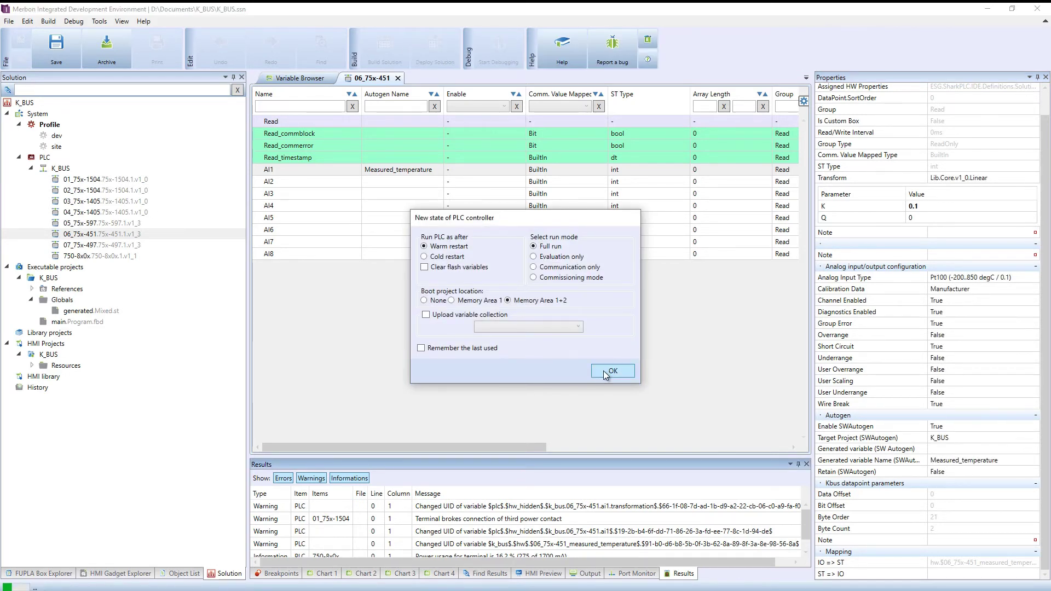
left_click(612, 371)
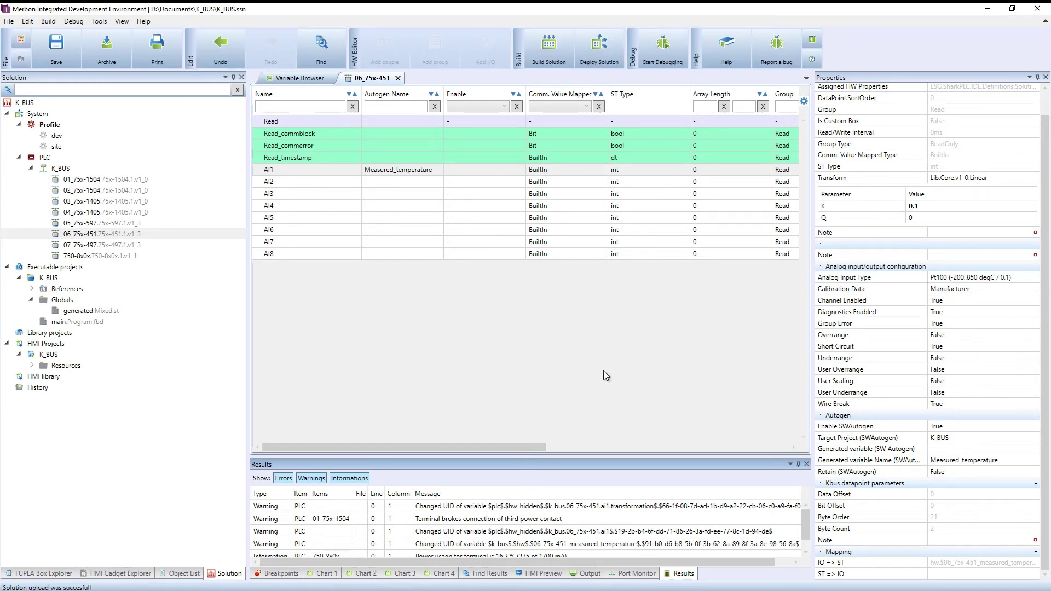
Start debugging, filter the variable browser by the name Measured_temperature to check its PLC value, and stop debugging
left_click(649, 44)
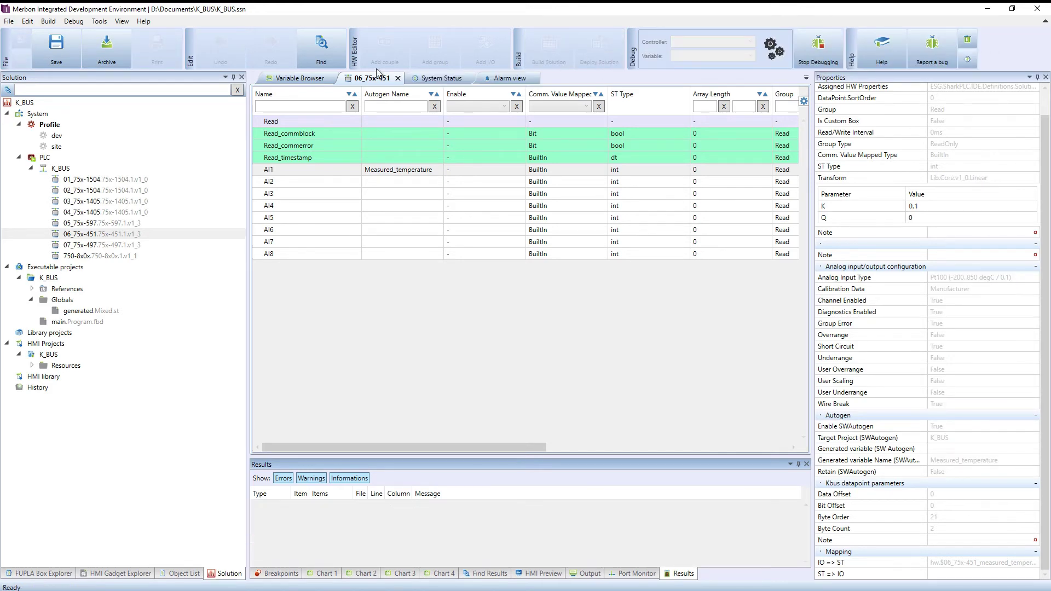
left_click(305, 79)
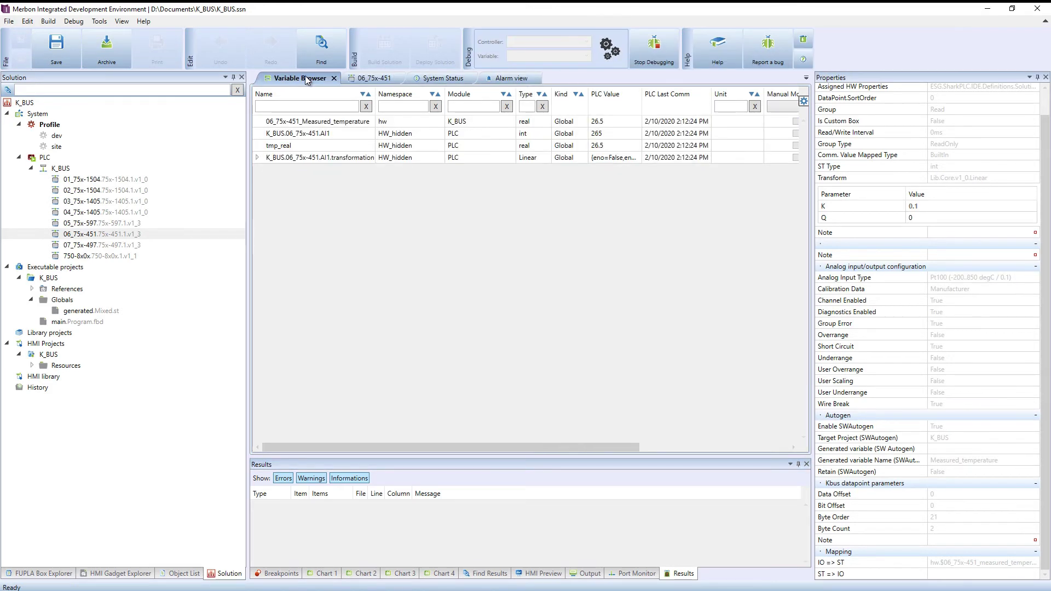
left_click(303, 122)
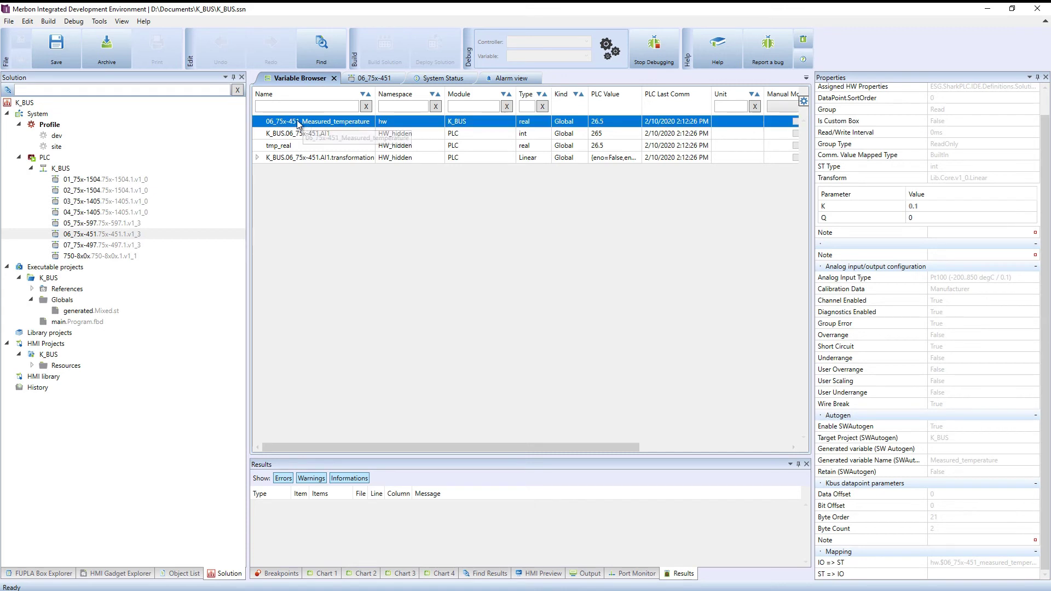
left_click(340, 105)
type("Me")
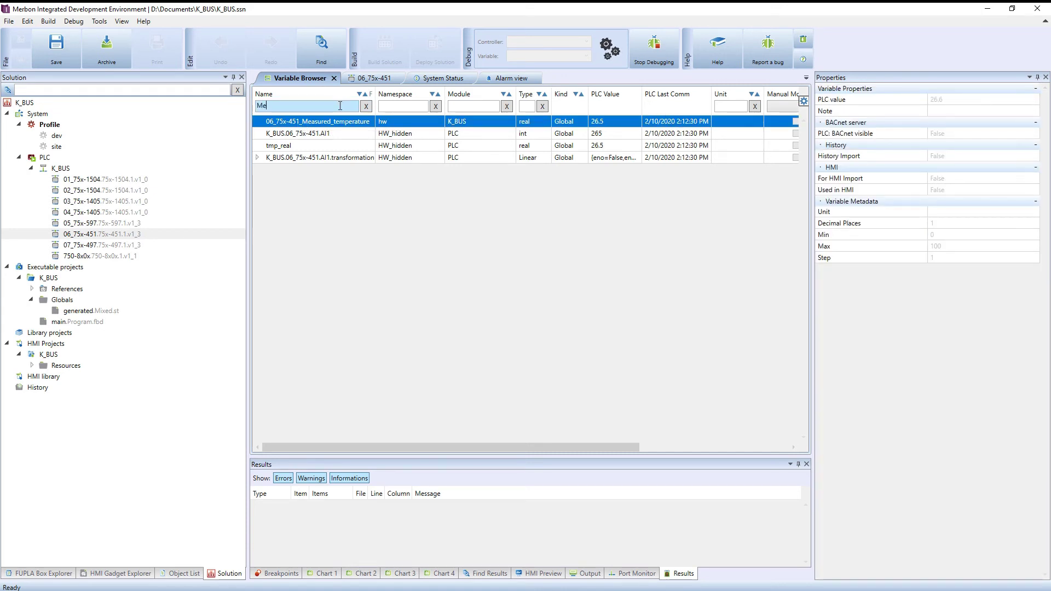
type("asured_tem")
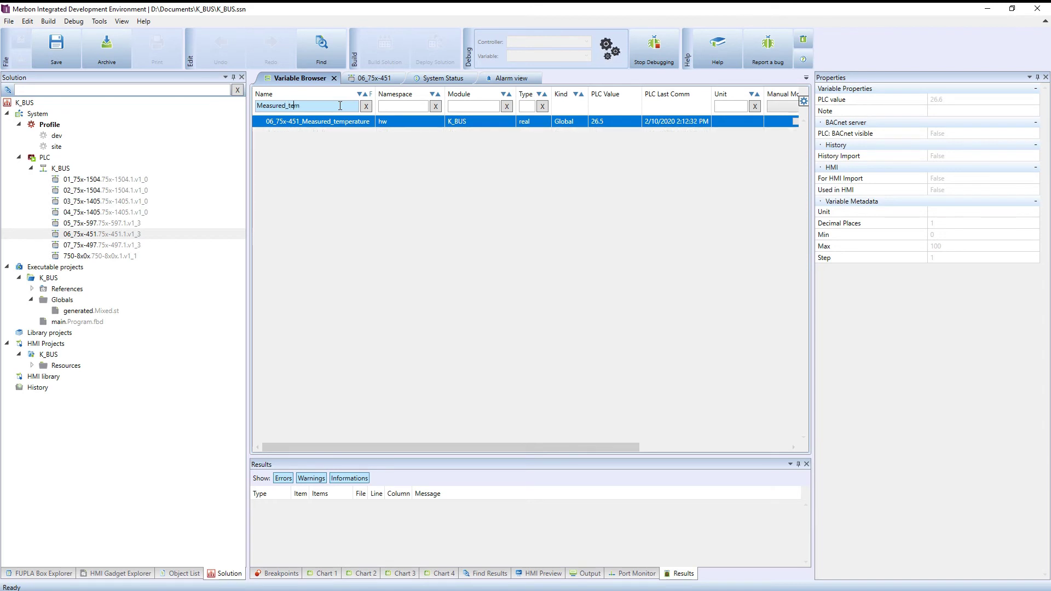
type("perature")
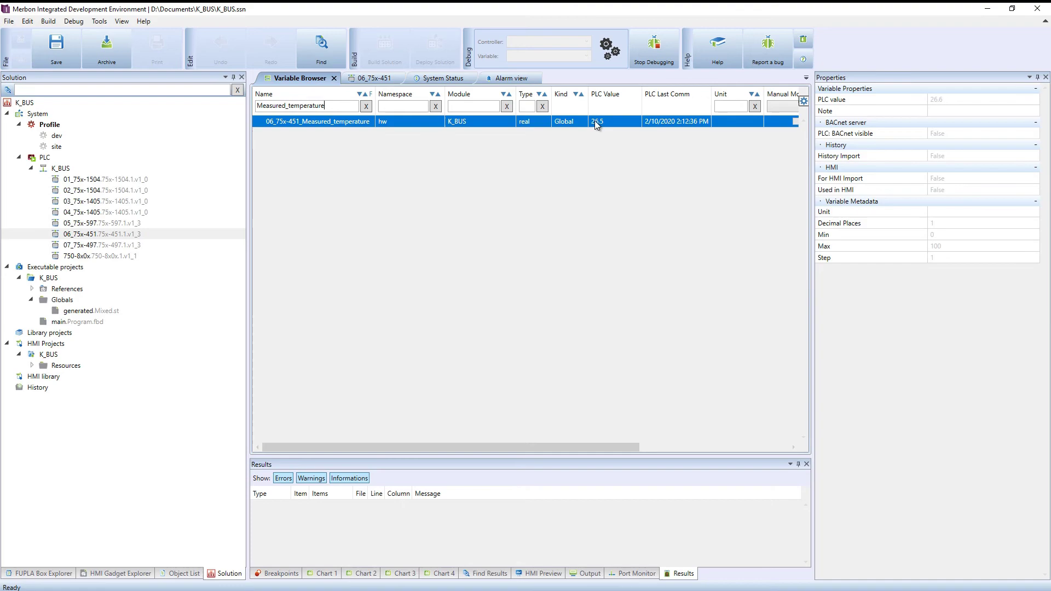
left_click(639, 43)
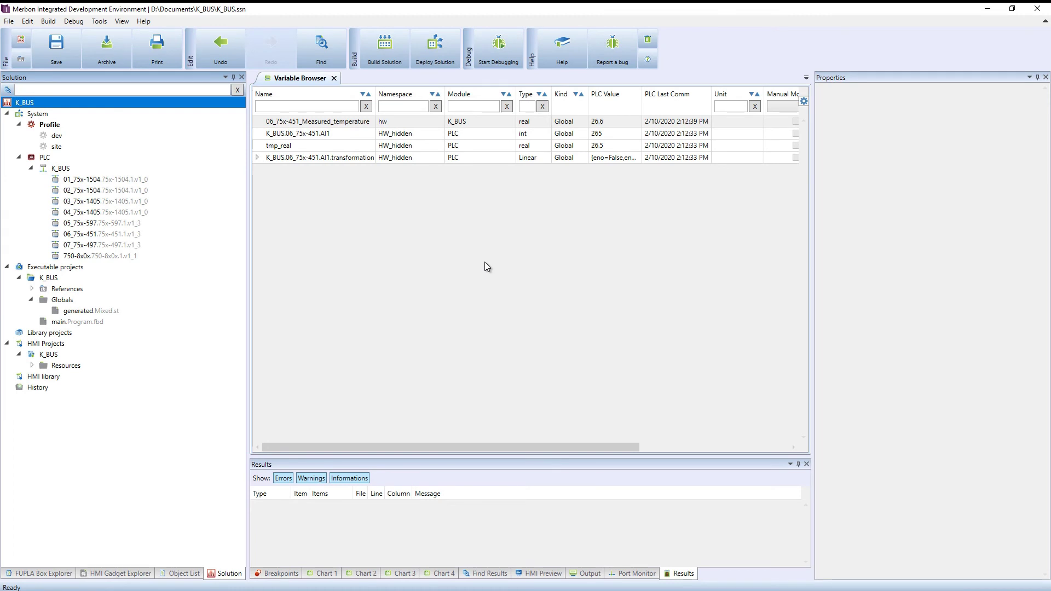
Export the K_BUS channel table to D:\Documents\K_BUS\K_BUS.csv with semicolon separators, the header included and all columns selected
left_click(75, 170)
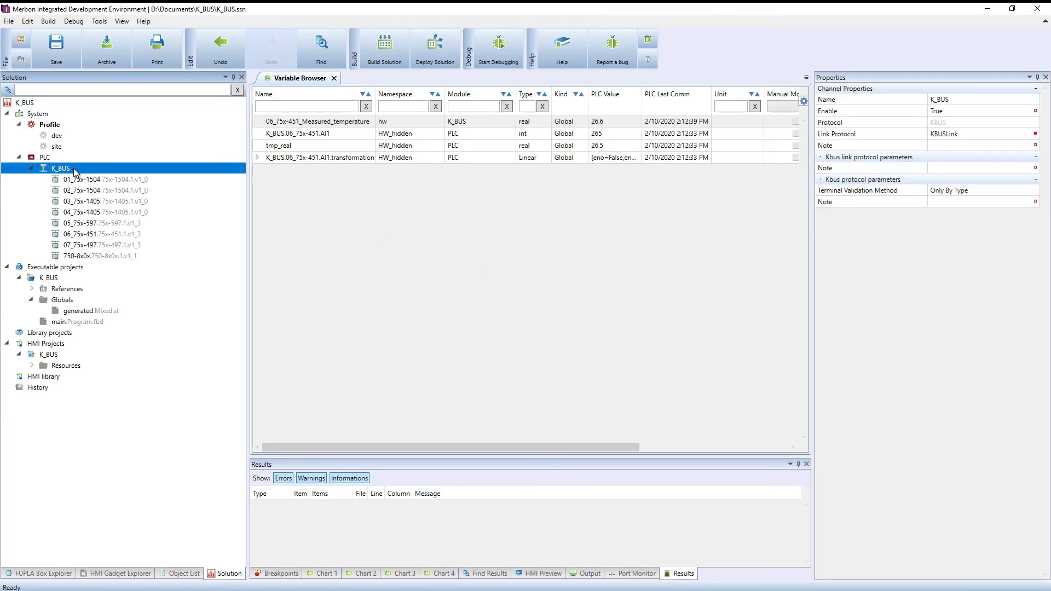
right_click(75, 170)
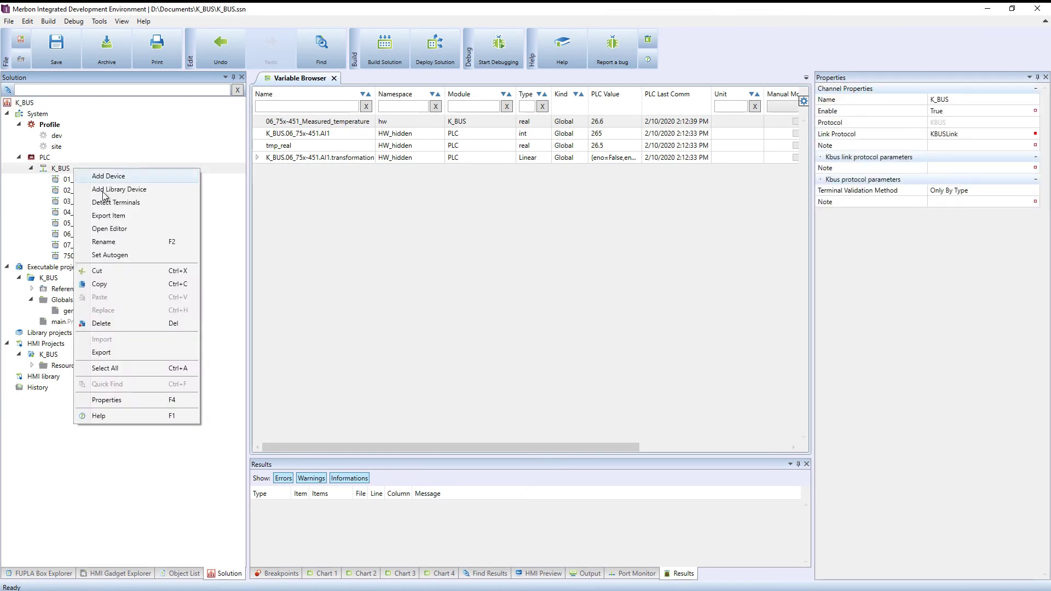
left_click(136, 215)
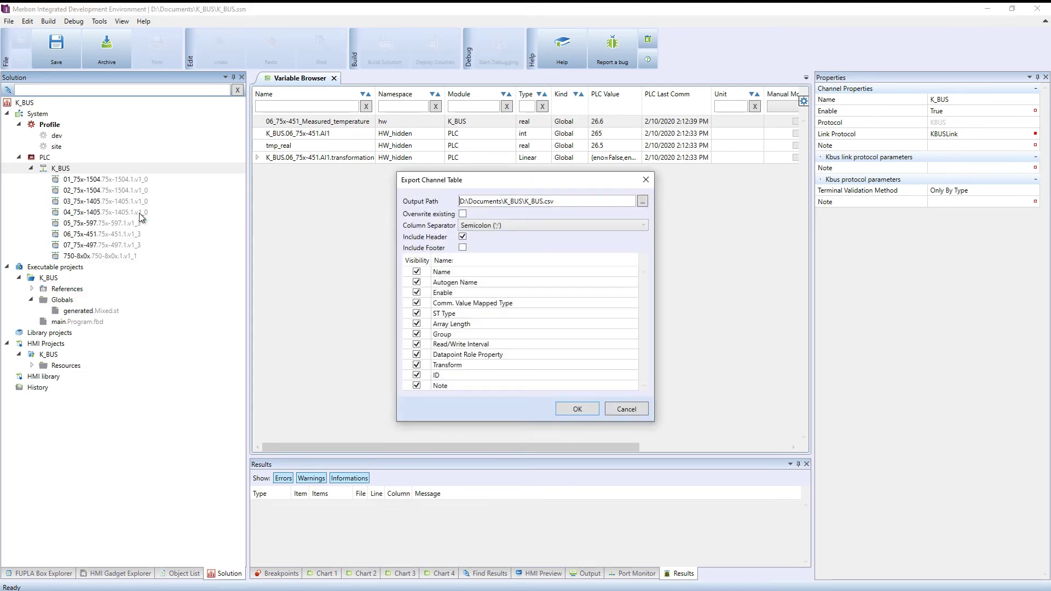
left_click(500, 200)
left_click(508, 224)
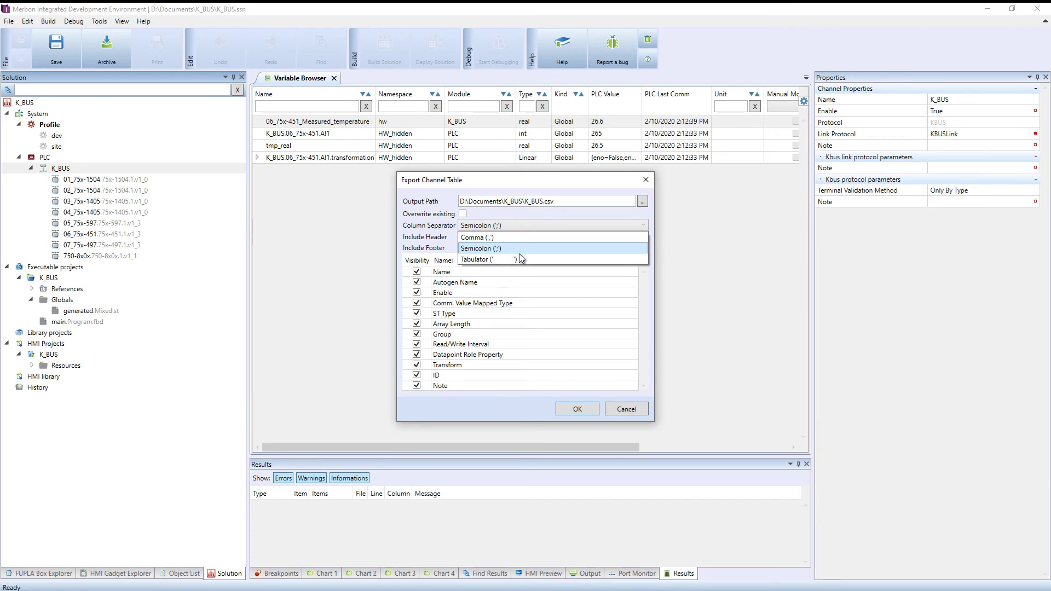
left_click(527, 226)
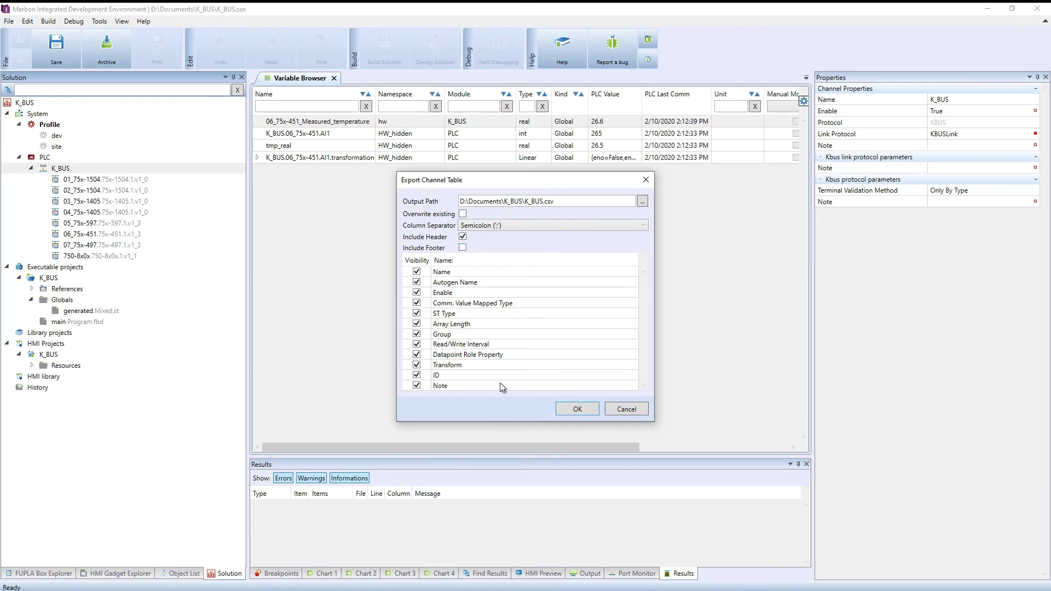
left_click(567, 410)
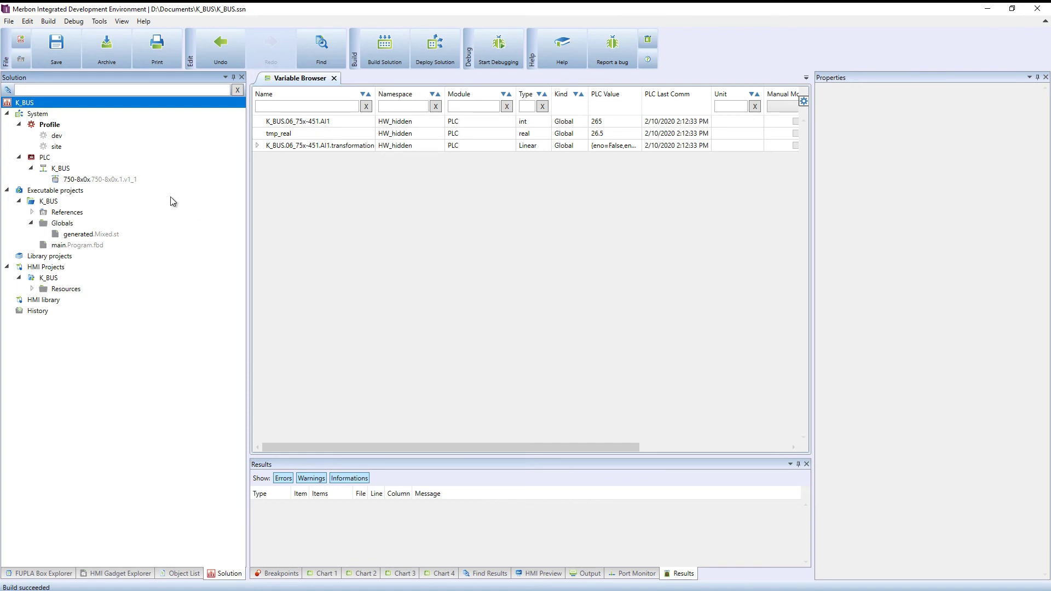
Add the library device 75x-652 (conf. RS-232C/485) to the K_BUS channel and show its properties
left_click(85, 171)
right_click(82, 170)
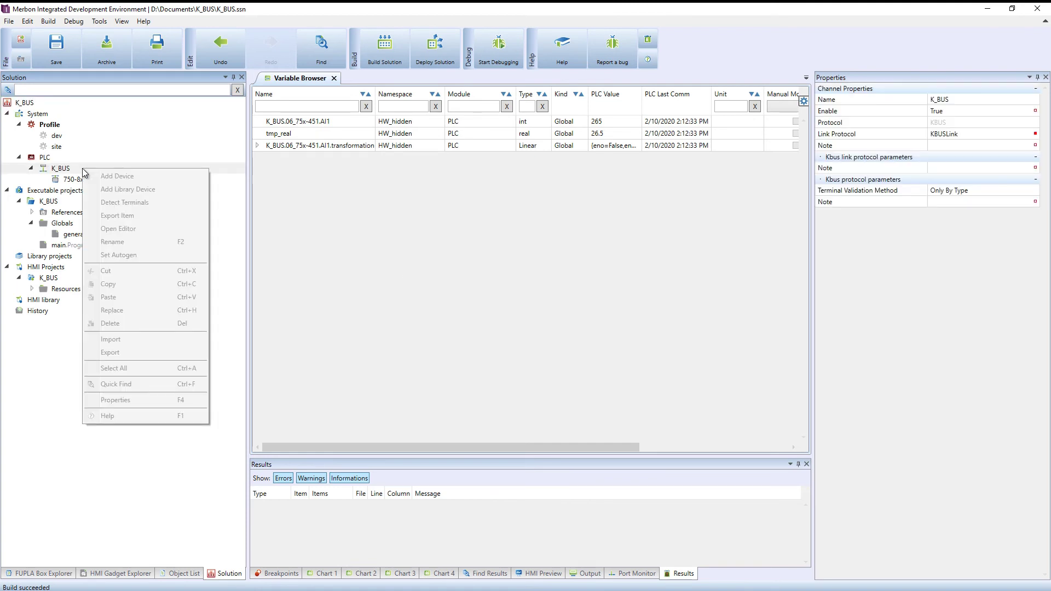
left_click(170, 189)
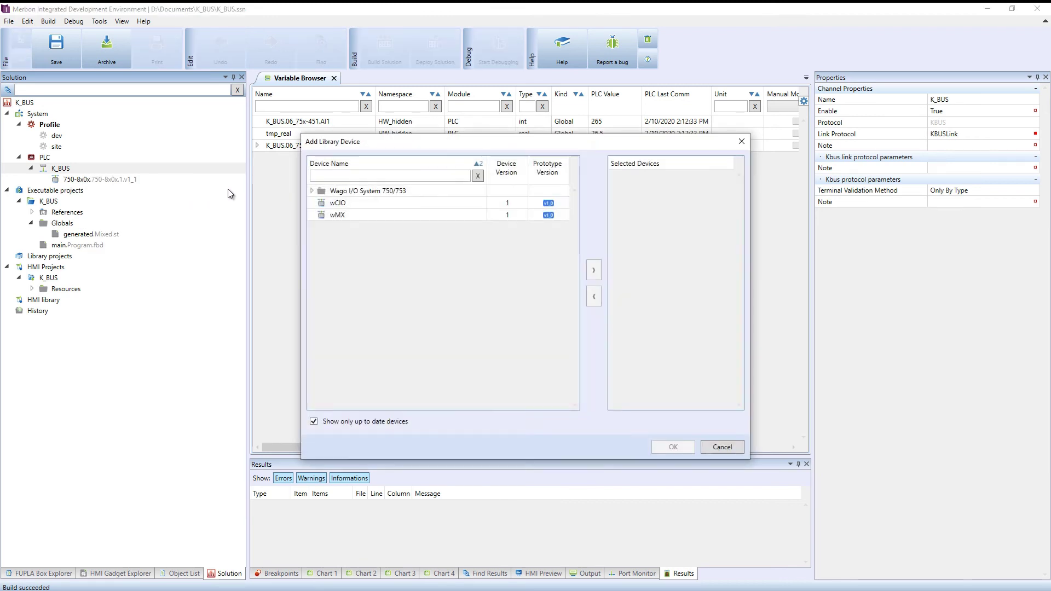
left_click(325, 176)
type("652")
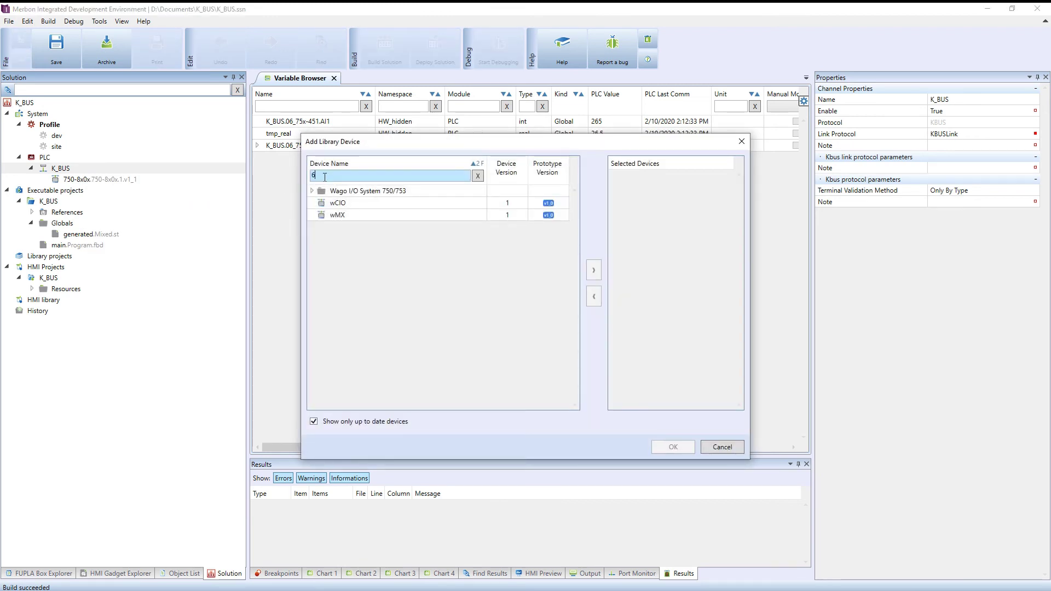
left_click(439, 213)
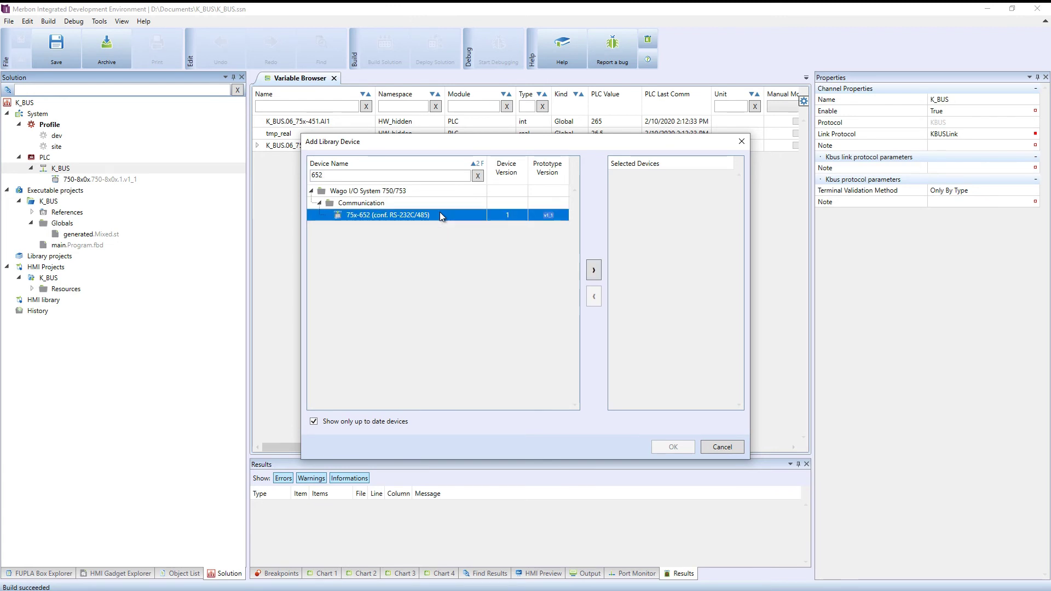
left_click(592, 270)
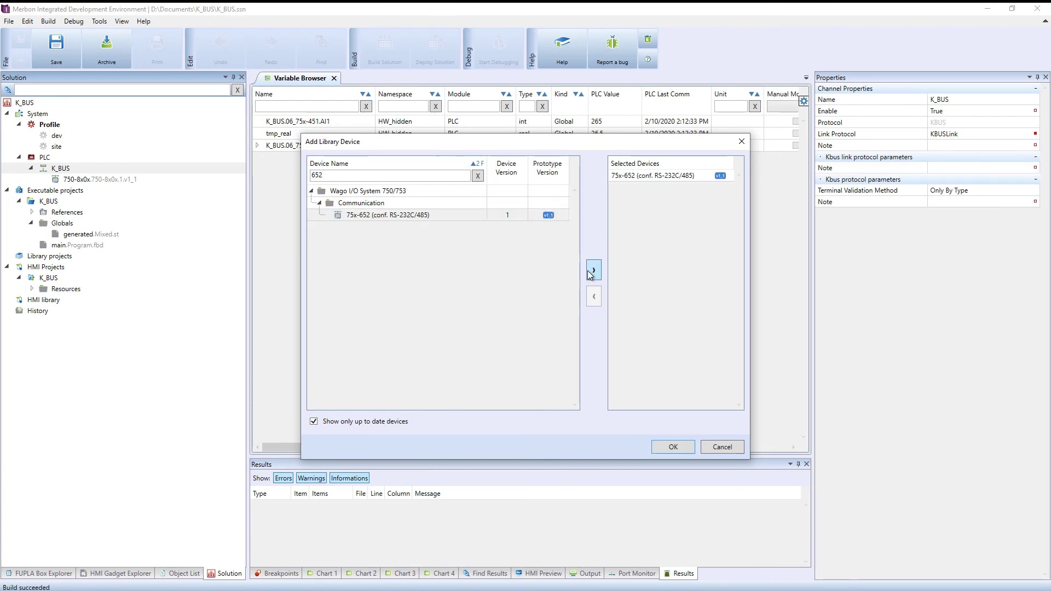
left_click(657, 445)
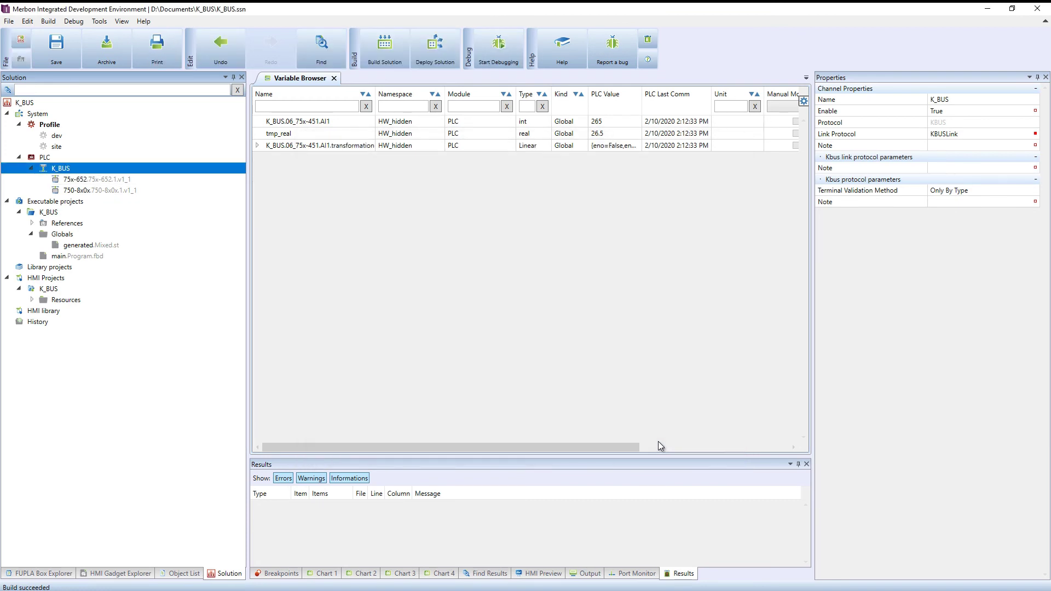
left_click(109, 180)
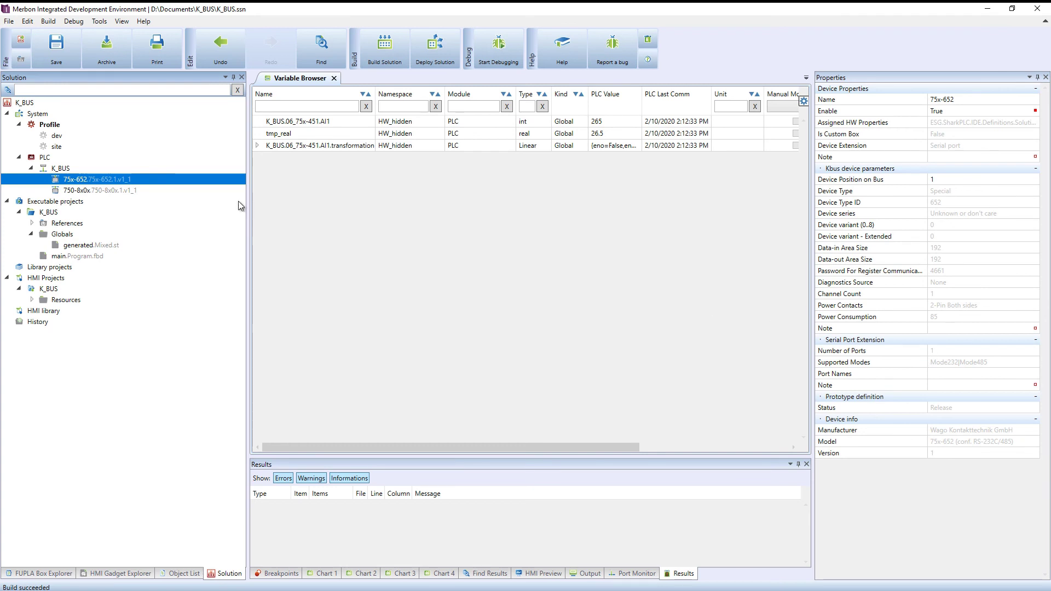
Add a new communication channel under the PLC
left_click(45, 158)
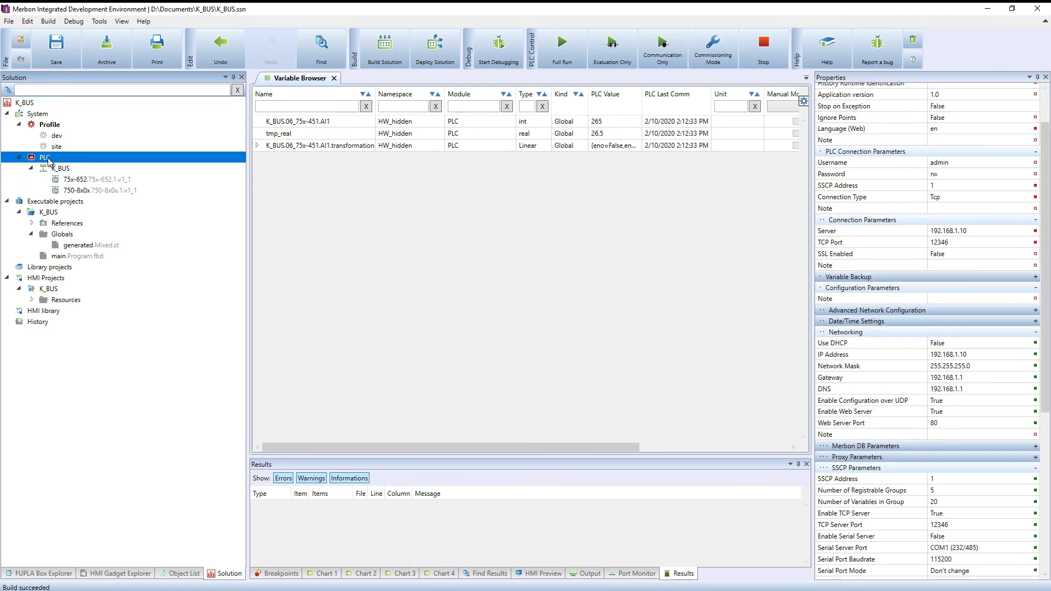
right_click(47, 160)
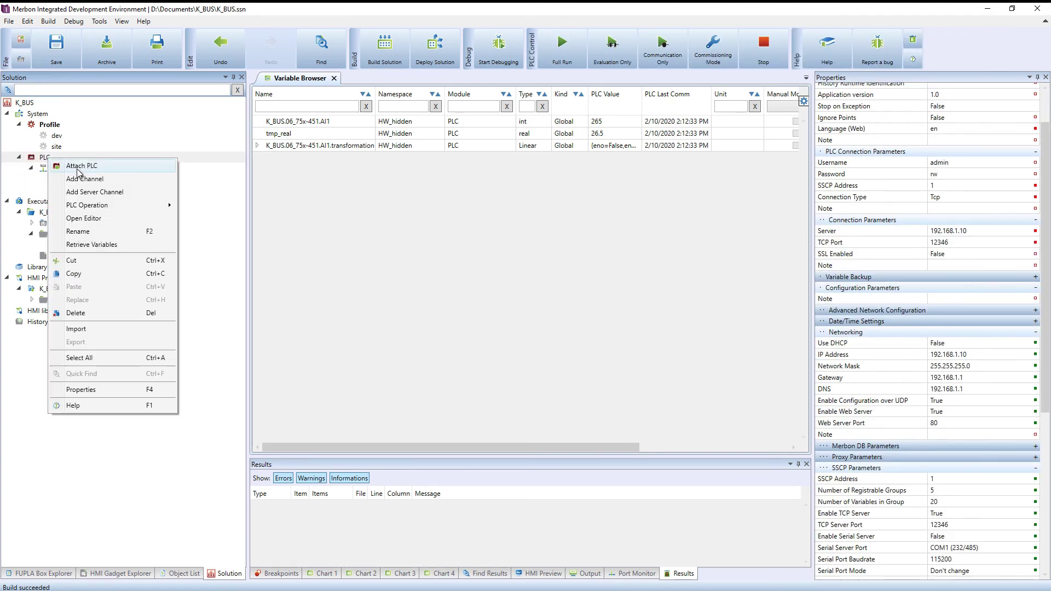
left_click(117, 179)
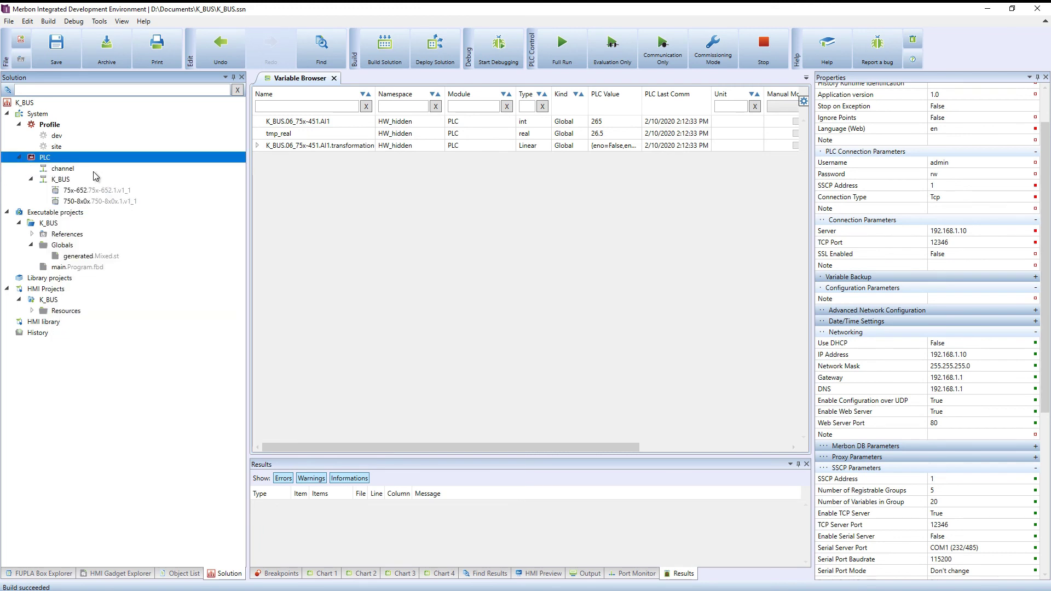
Set the new channel's protocol to Modbus and rename the channel as Modbus
left_click(65, 170)
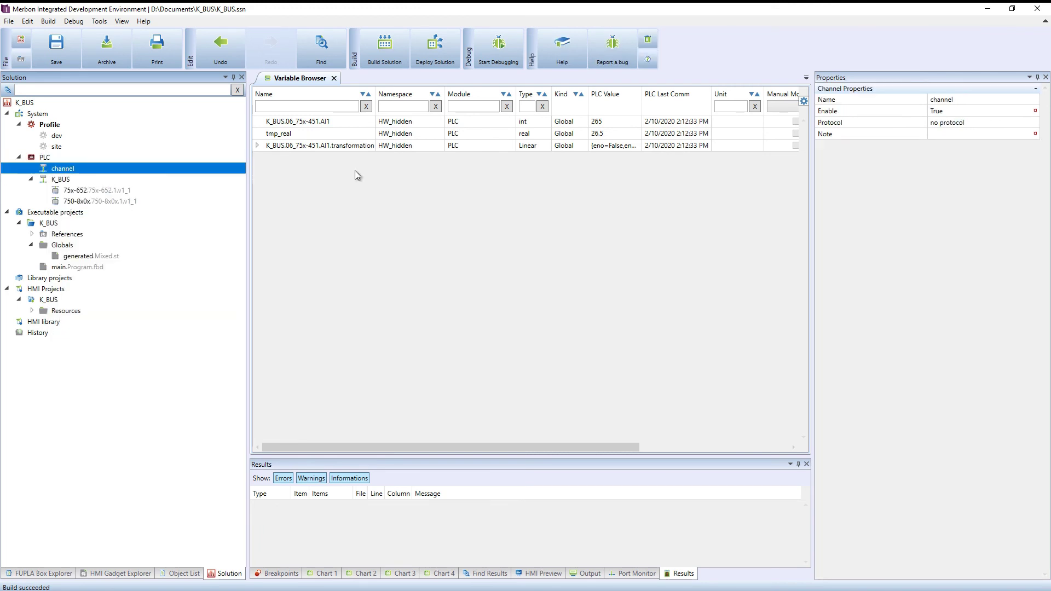
left_click(989, 121)
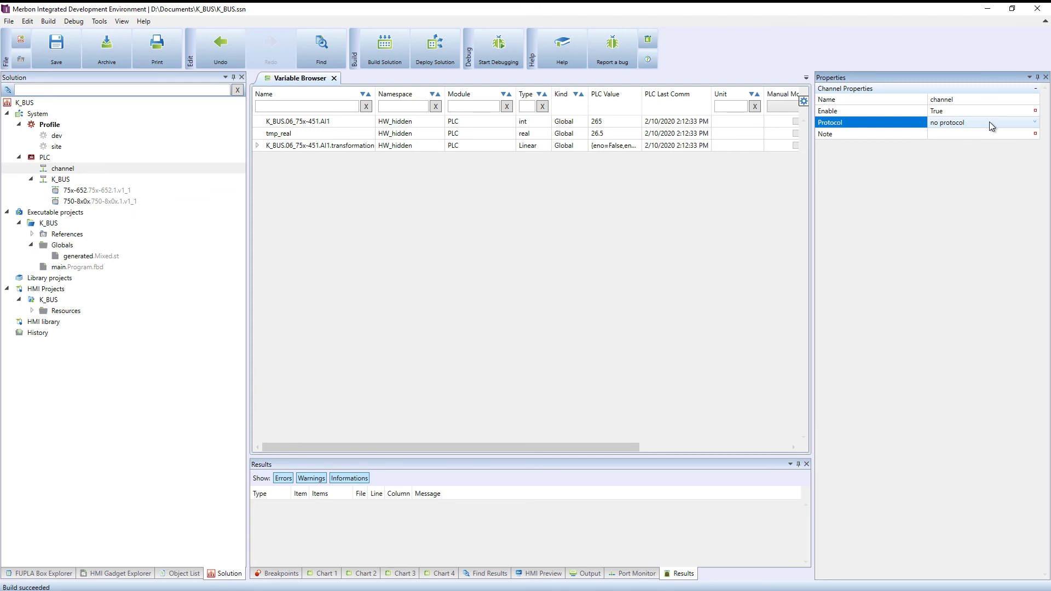
left_click(989, 122)
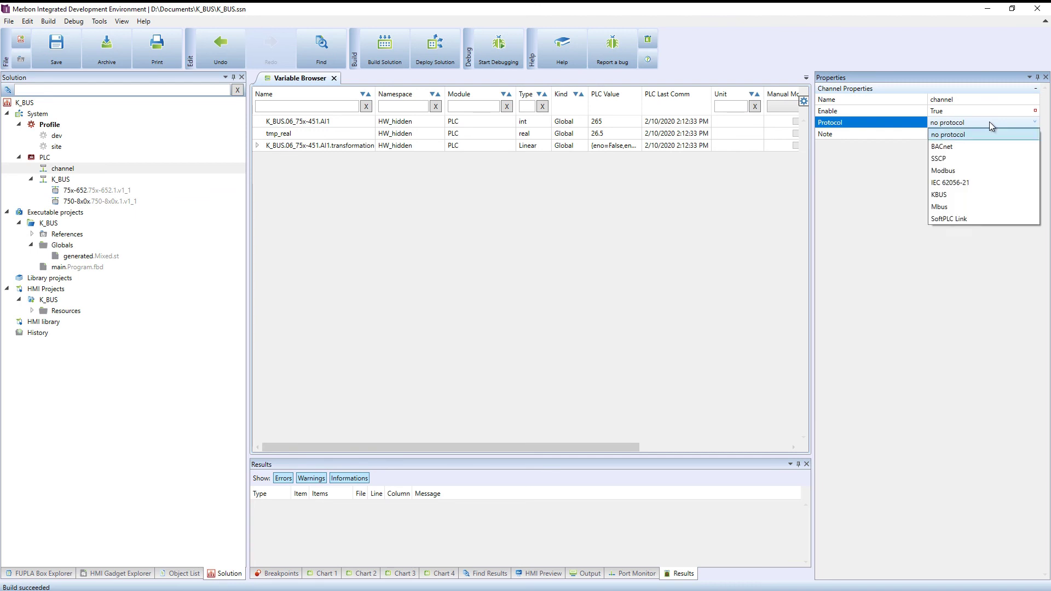
left_click(950, 170)
left_click(960, 100)
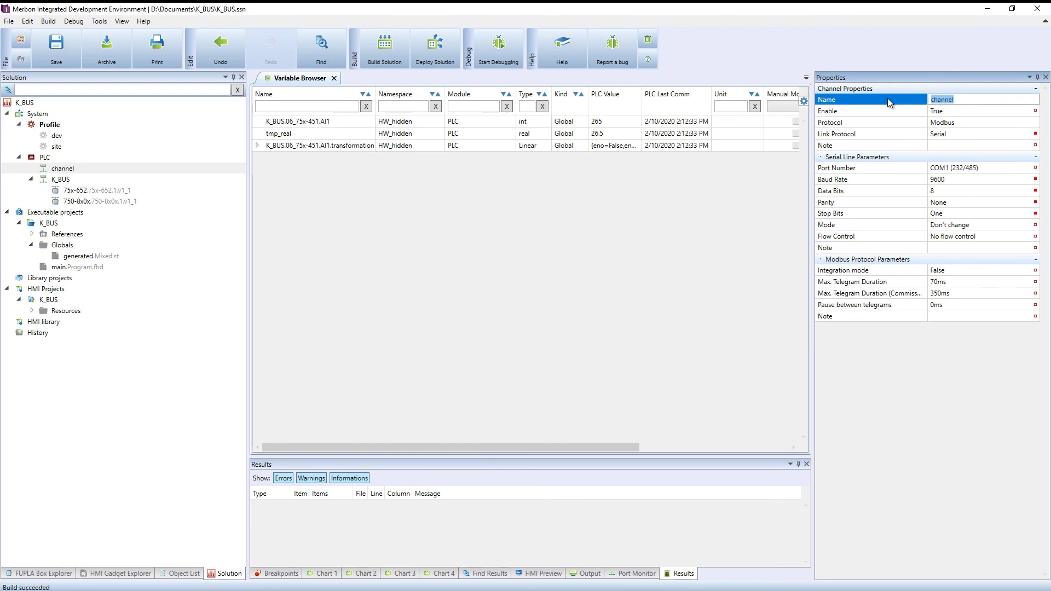
type("Modbus")
left_click(1021, 101)
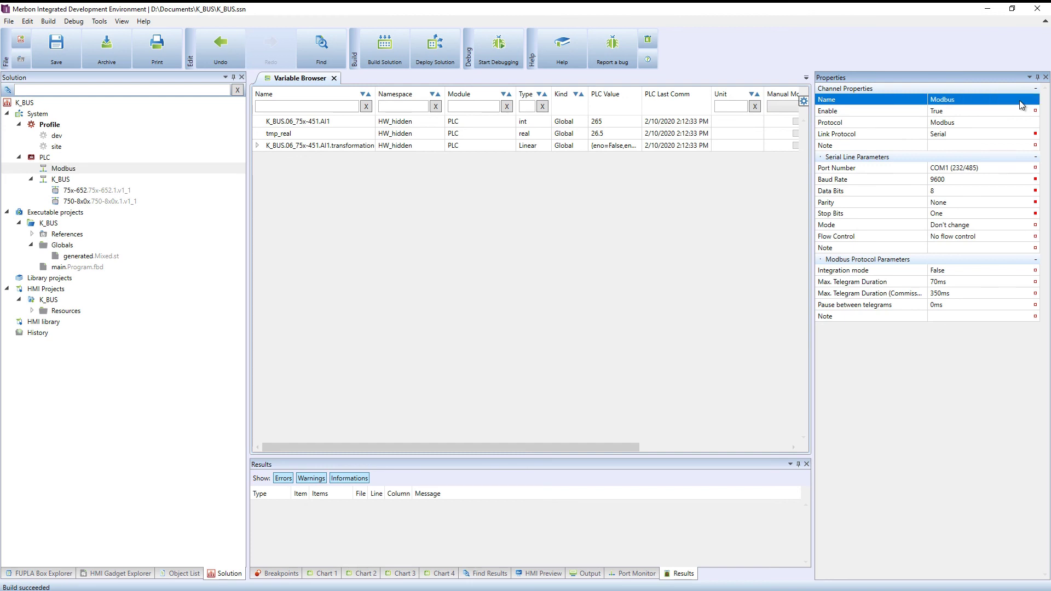
Set the Modbus channel's port number to K_BUS.75x-652:COM1 and its baud rate to 115200
left_click(996, 166)
left_click(997, 167)
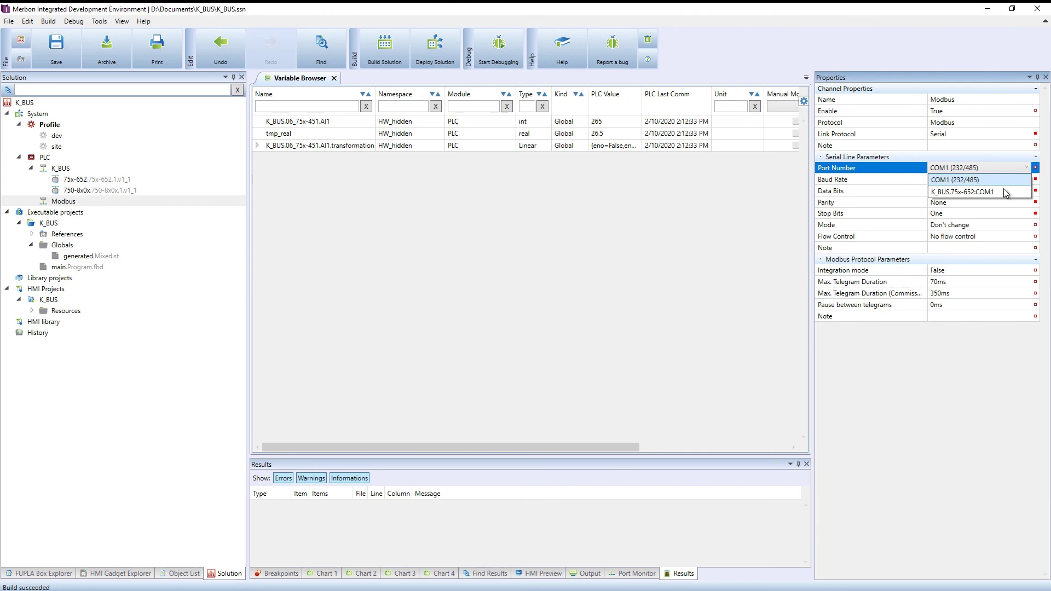
left_click(1004, 191)
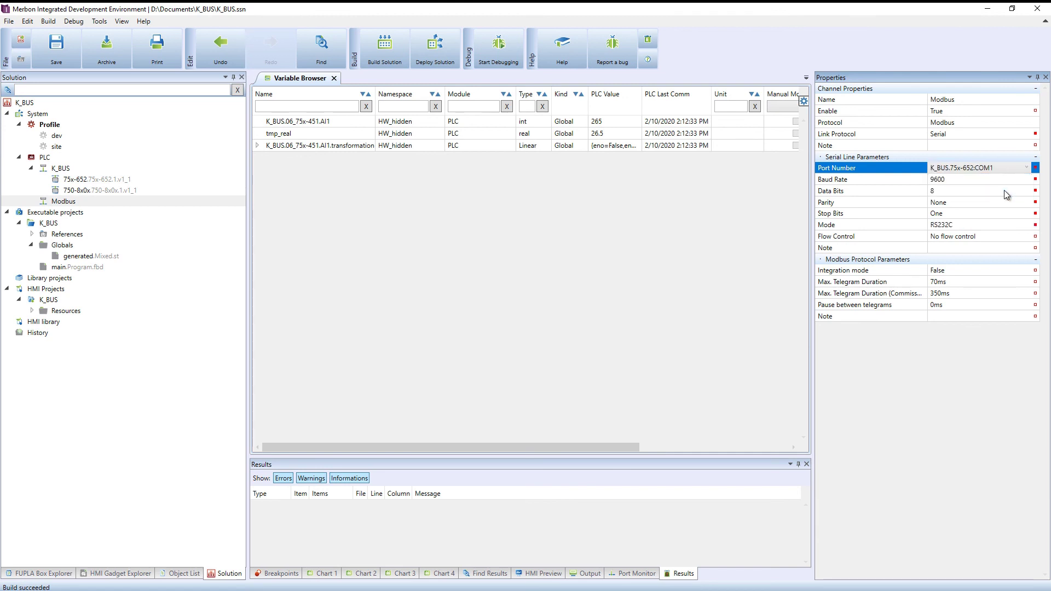
left_click(984, 180)
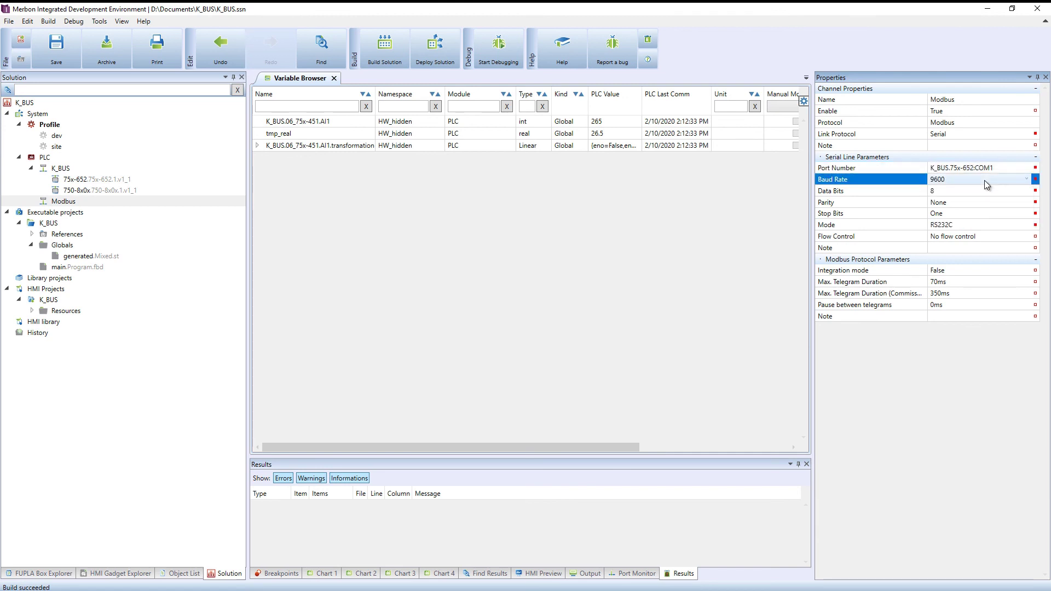
left_click(984, 179)
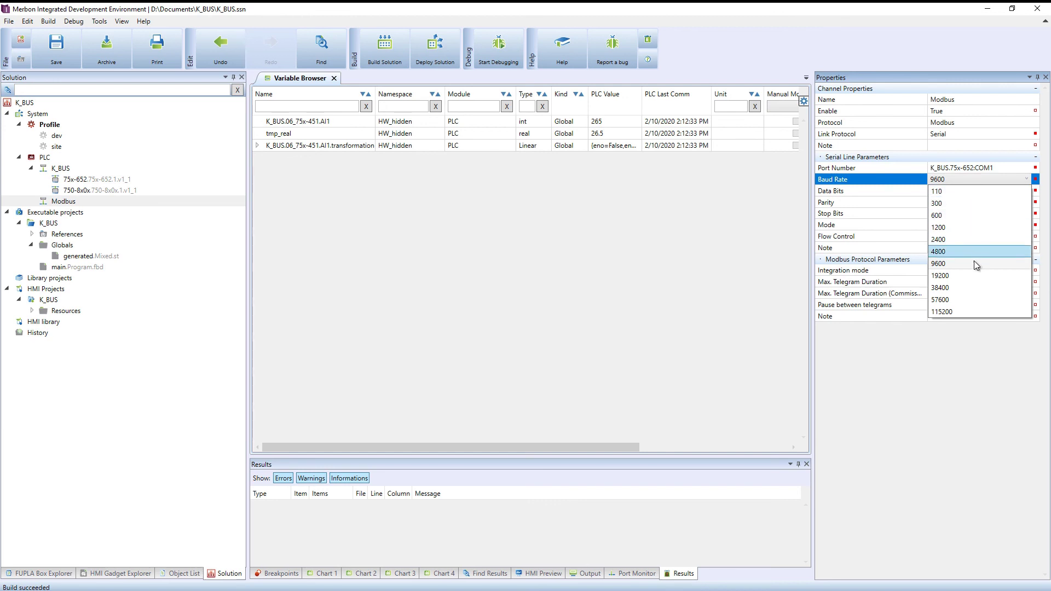
left_click(975, 310)
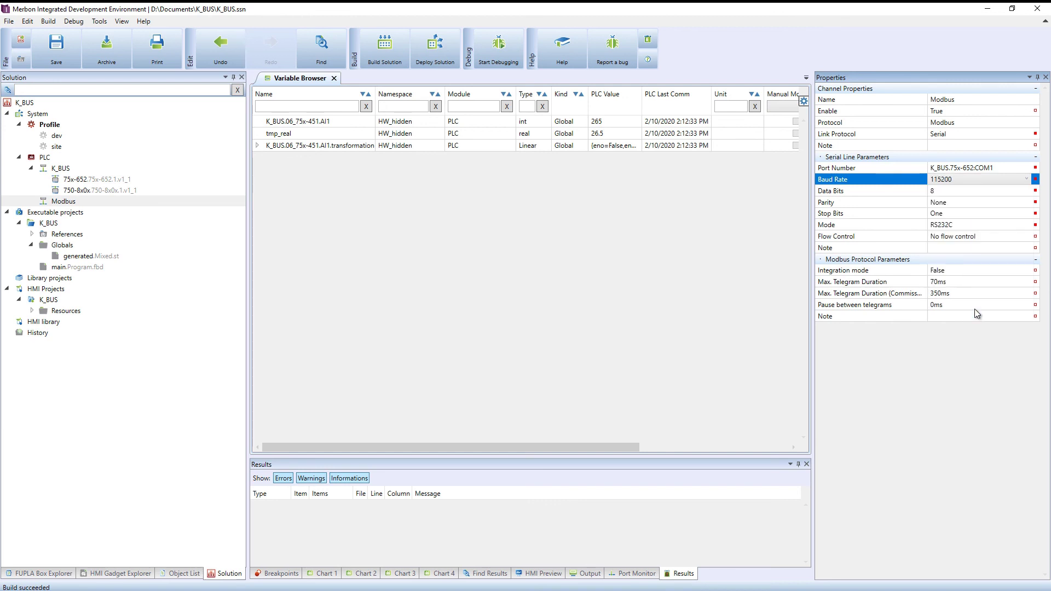
Open the choices for the Modbus channel's serial line mode
left_click(962, 224)
left_click(967, 224)
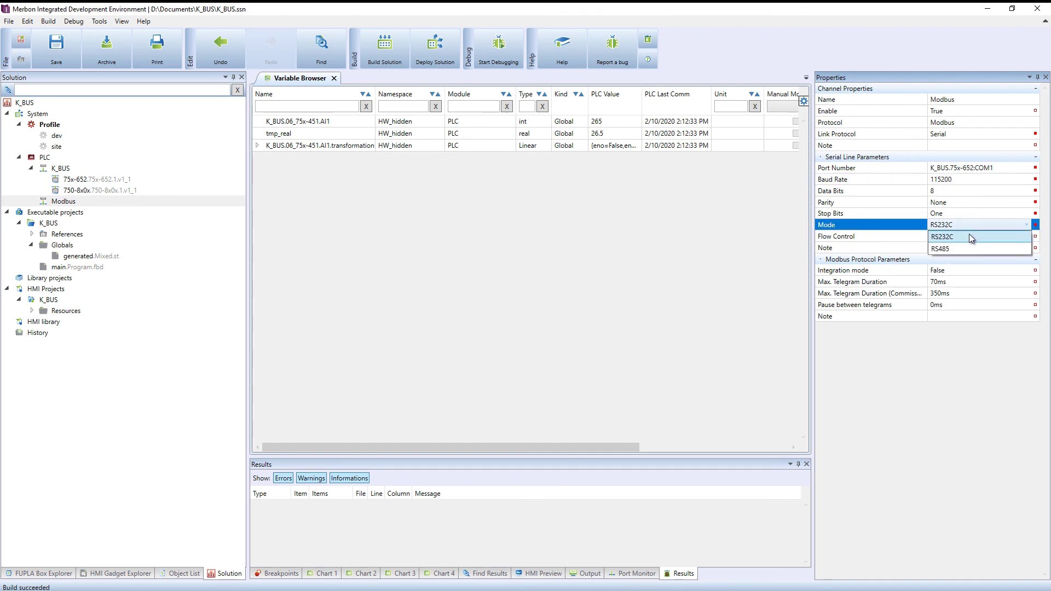